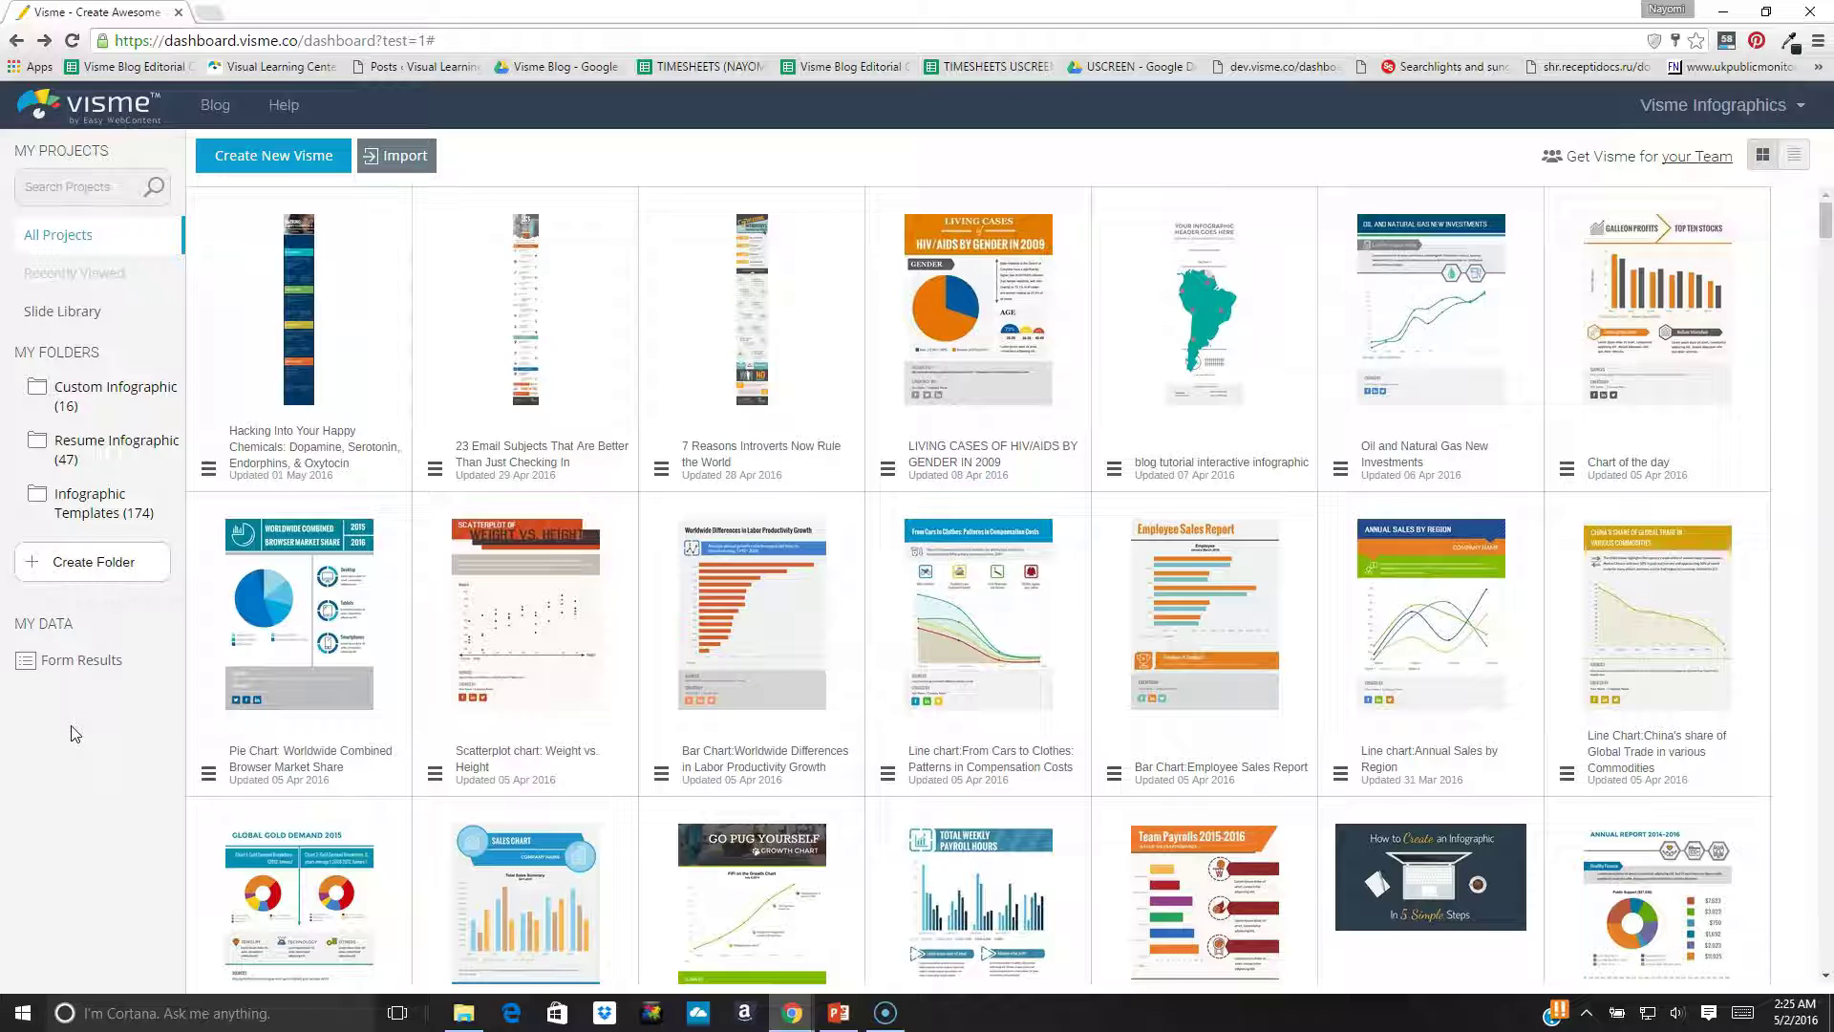
# Check the original PowerPoint deck, then return to the Visme dashboard.
pyautogui.click(72, 732)
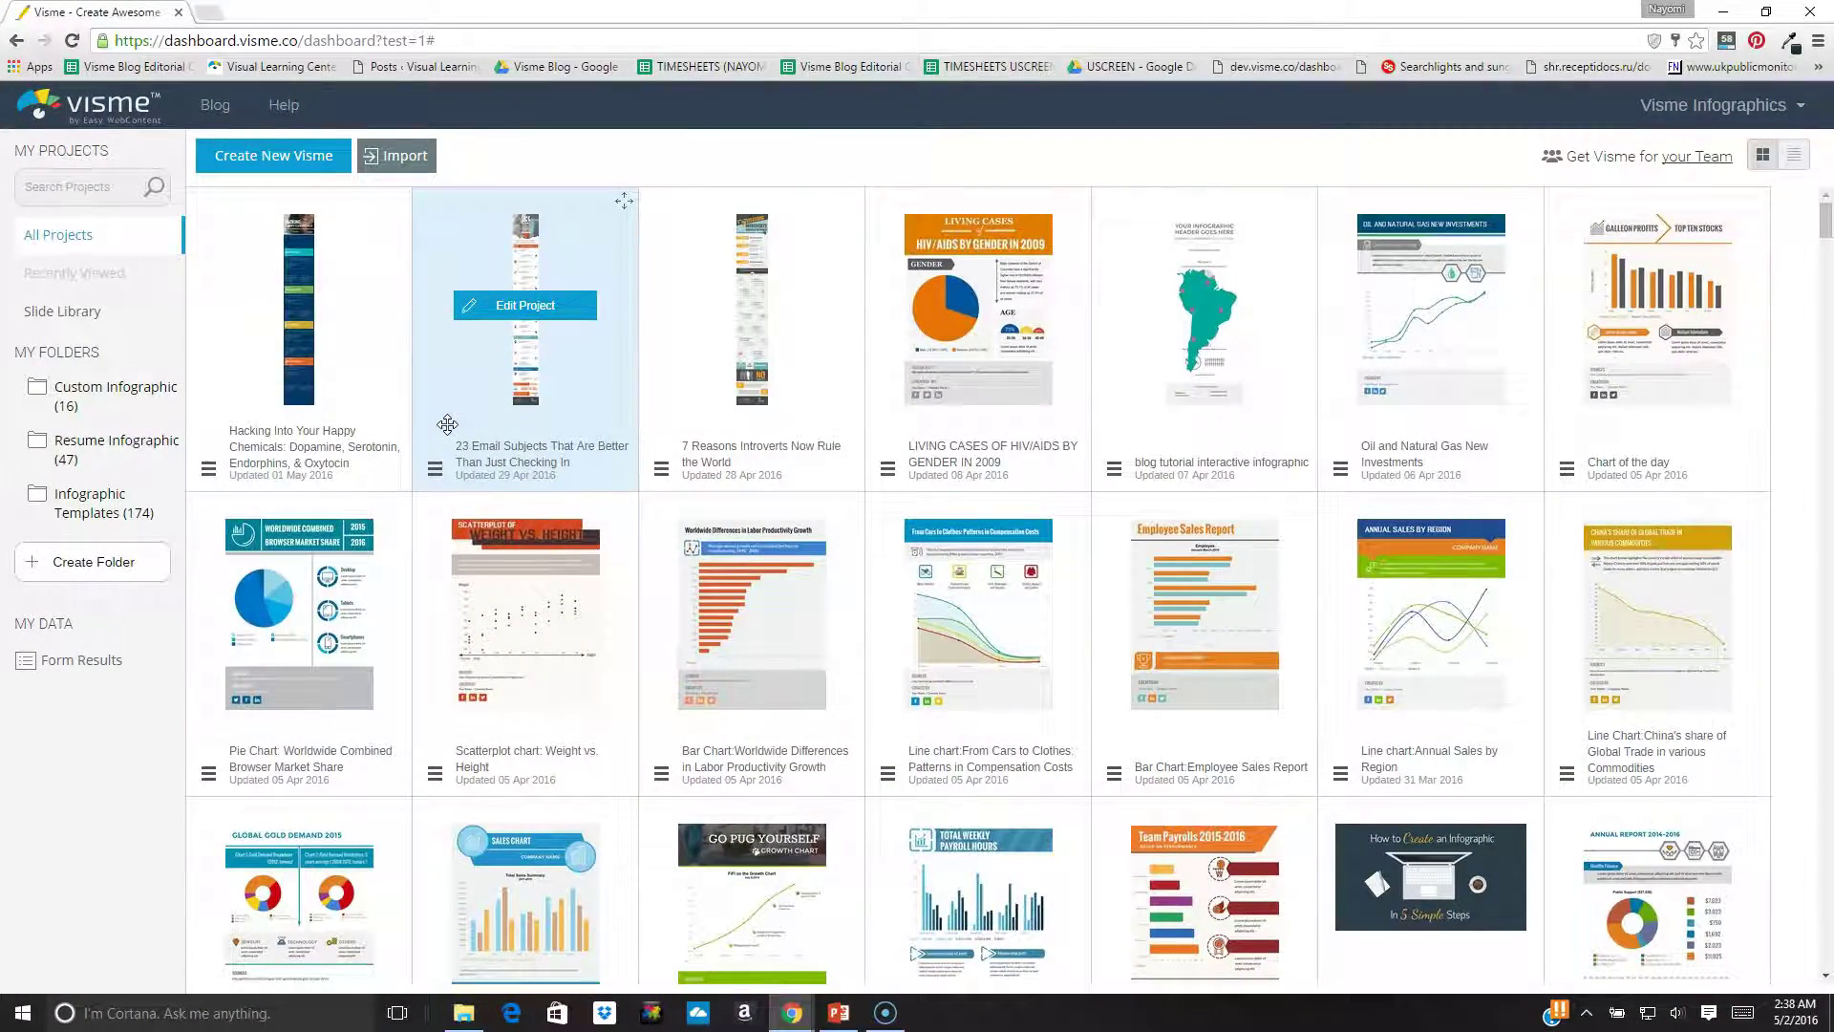
pyautogui.hotkey('alt', 'Tab')
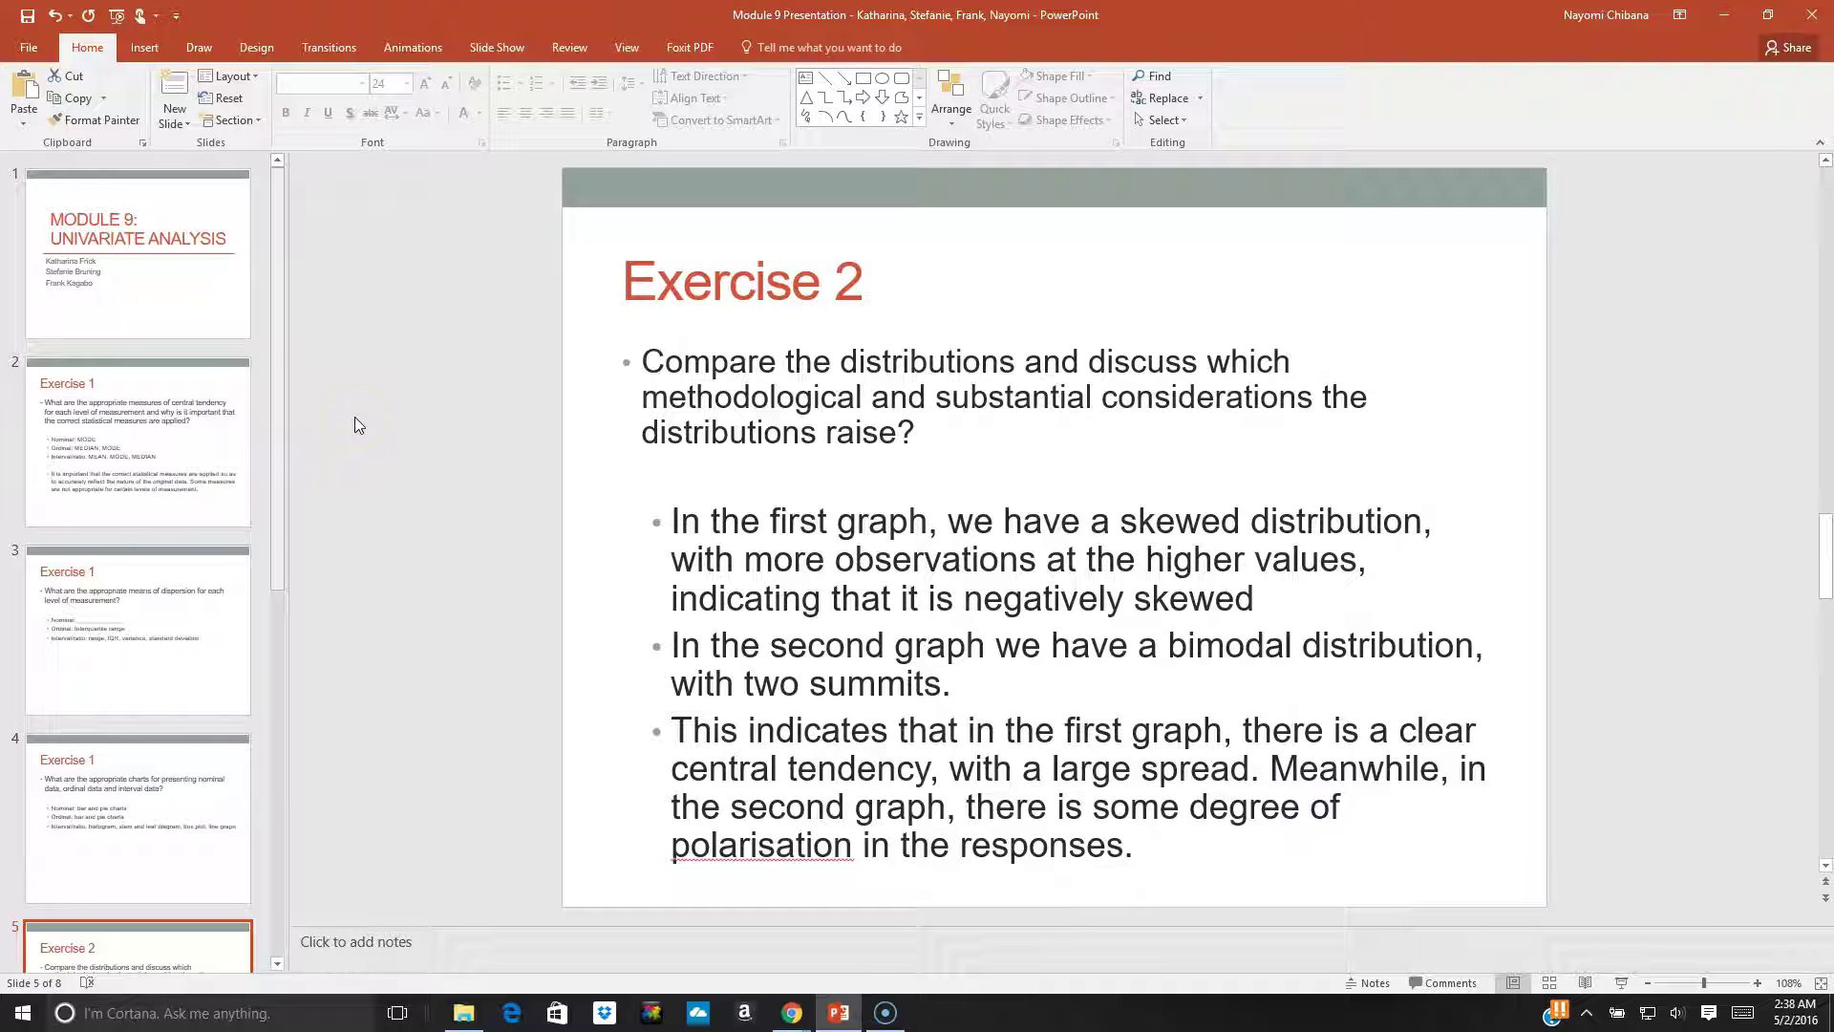
pyautogui.hotkey('alt', 'Tab')
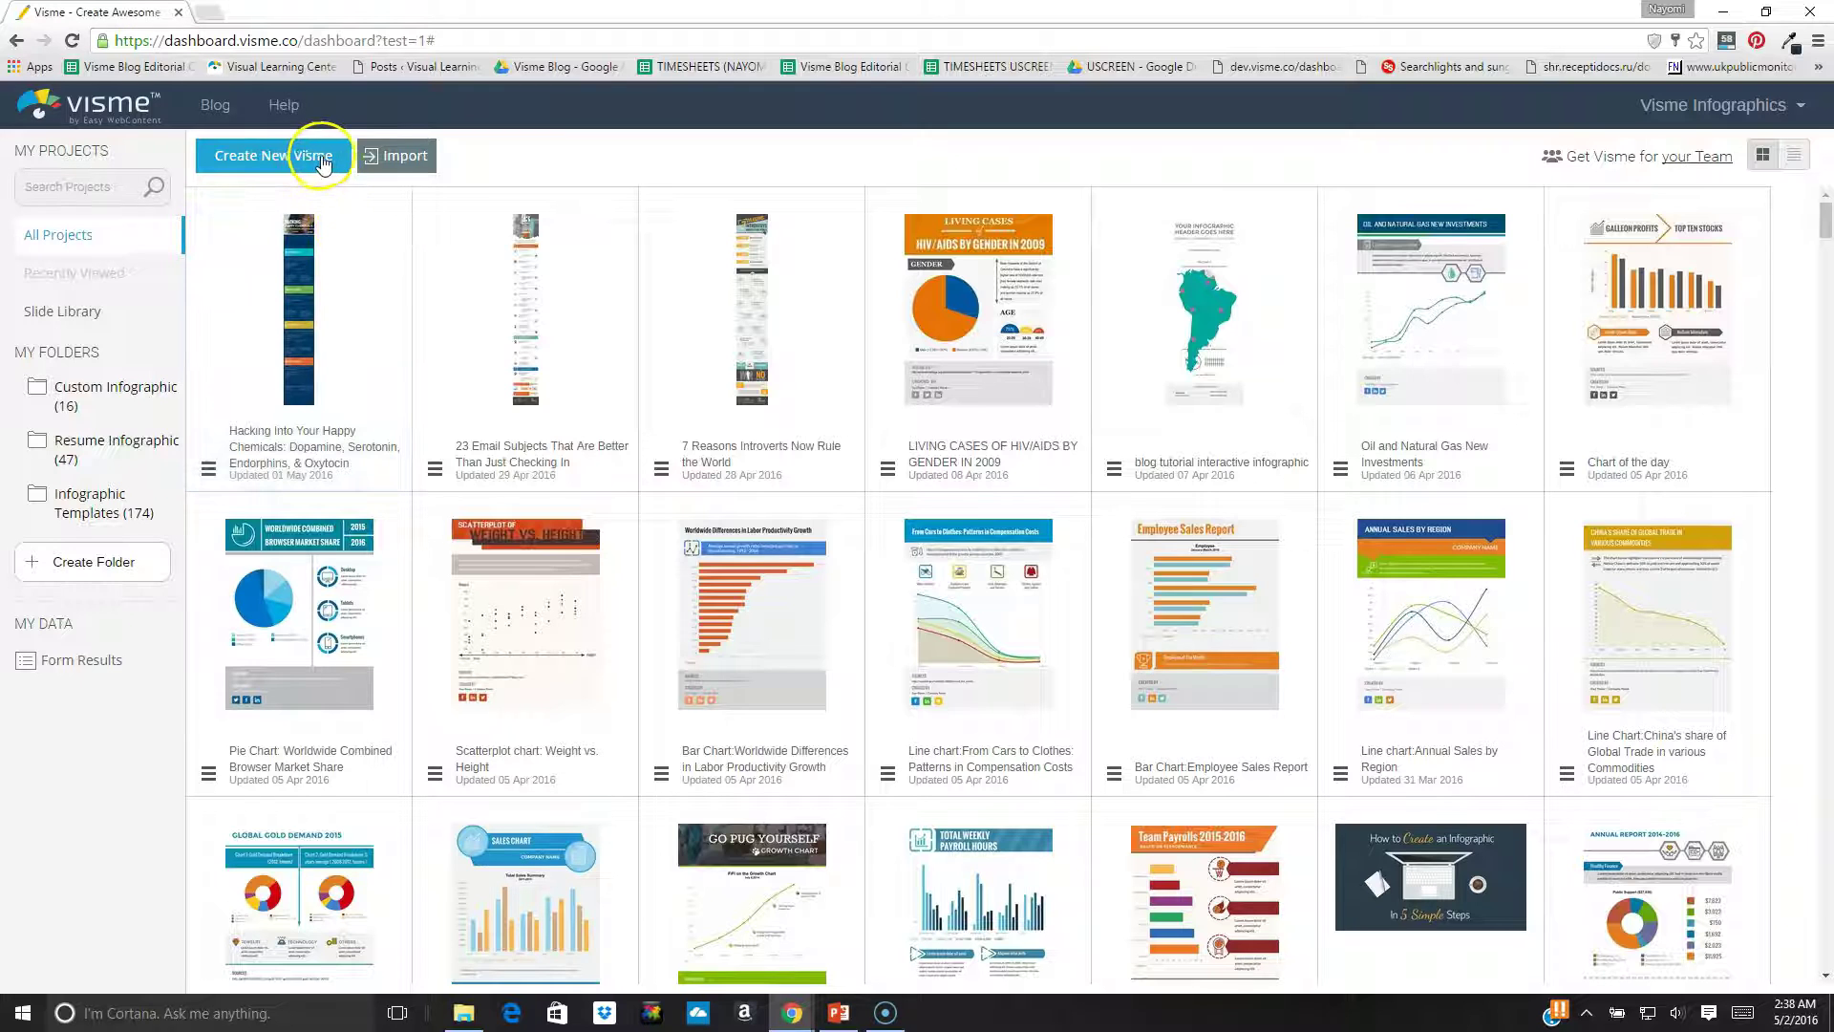
# Start a PowerPoint import as editable content and continue to the file upload step.
pyautogui.click(398, 162)
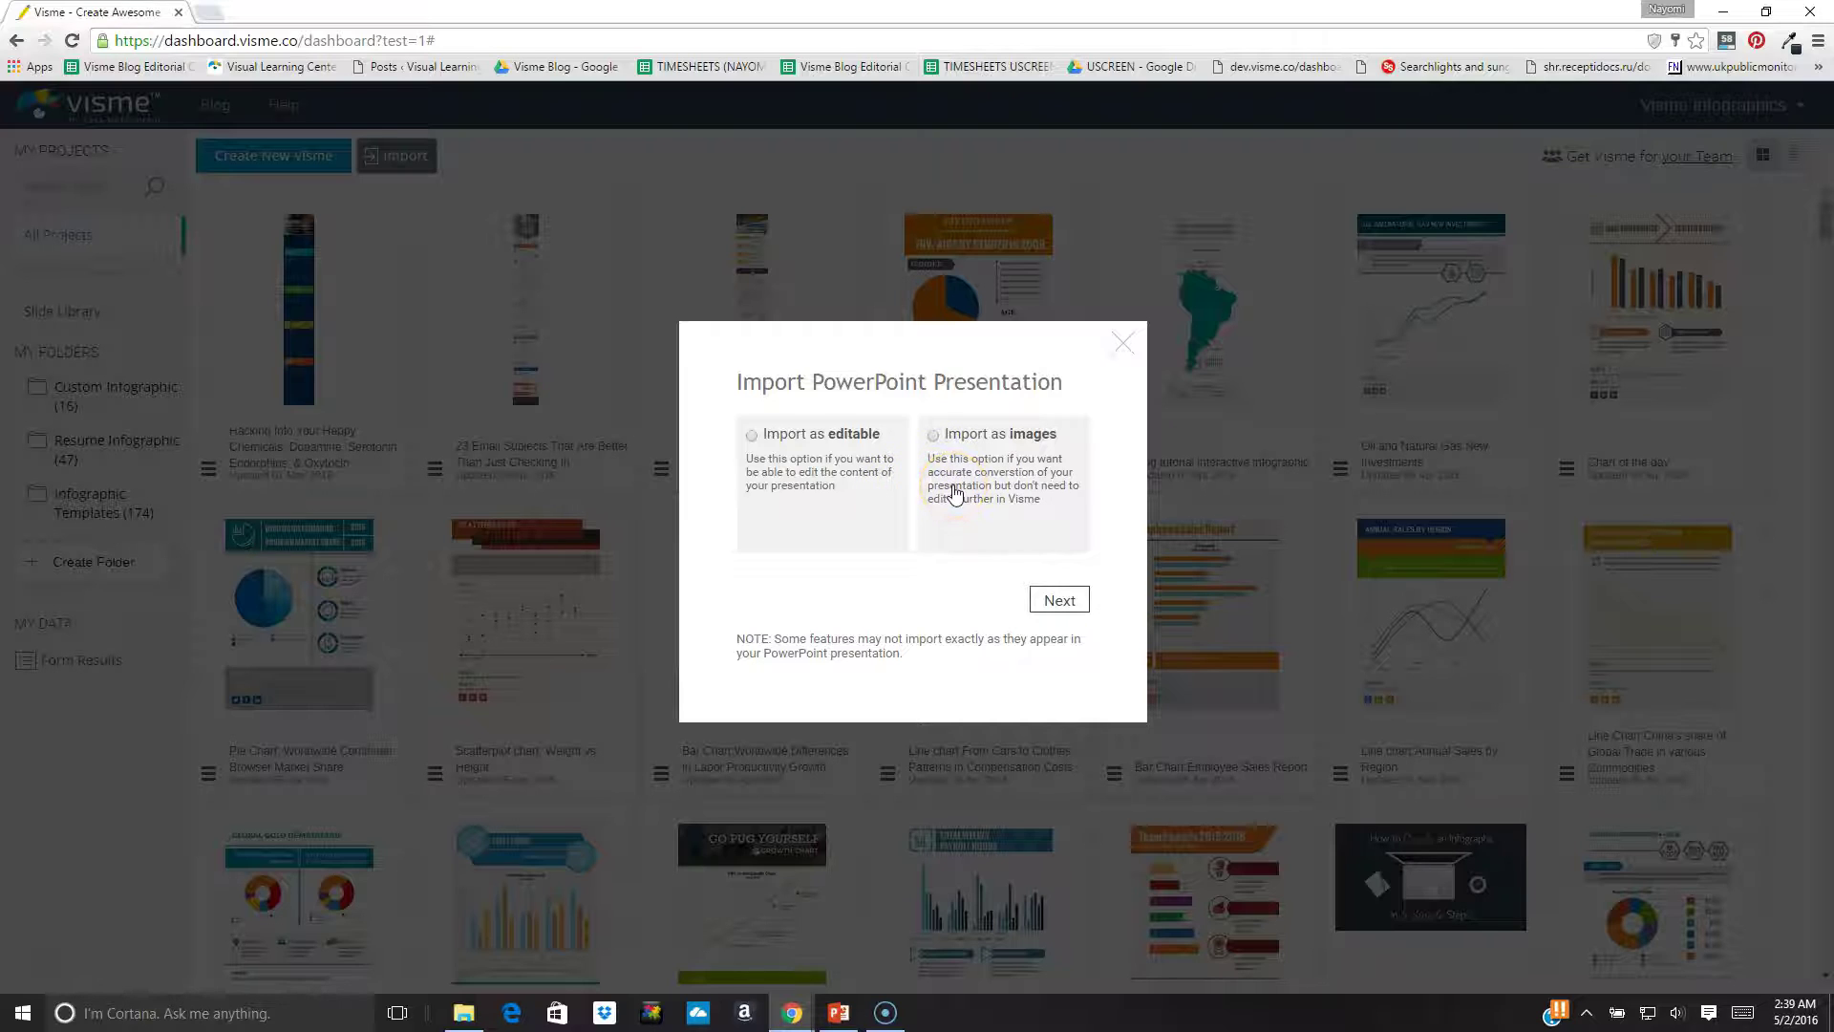
pyautogui.click(752, 435)
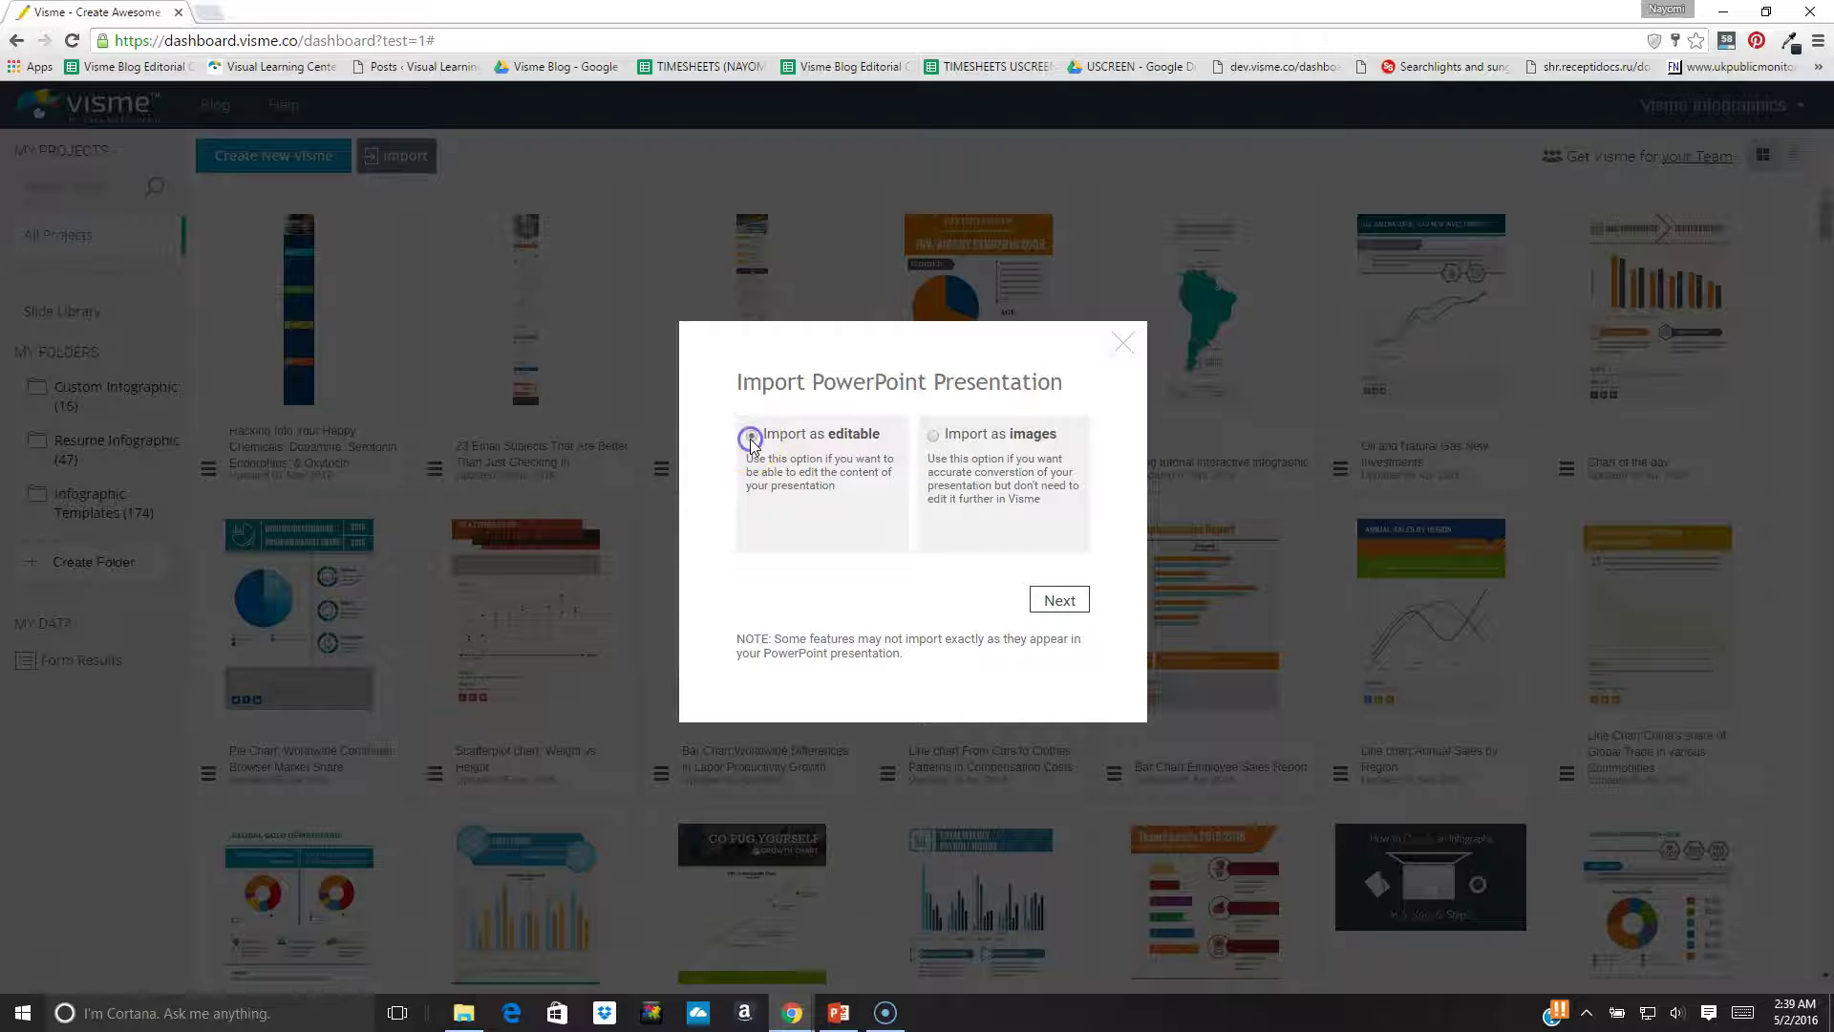
pyautogui.click(1053, 601)
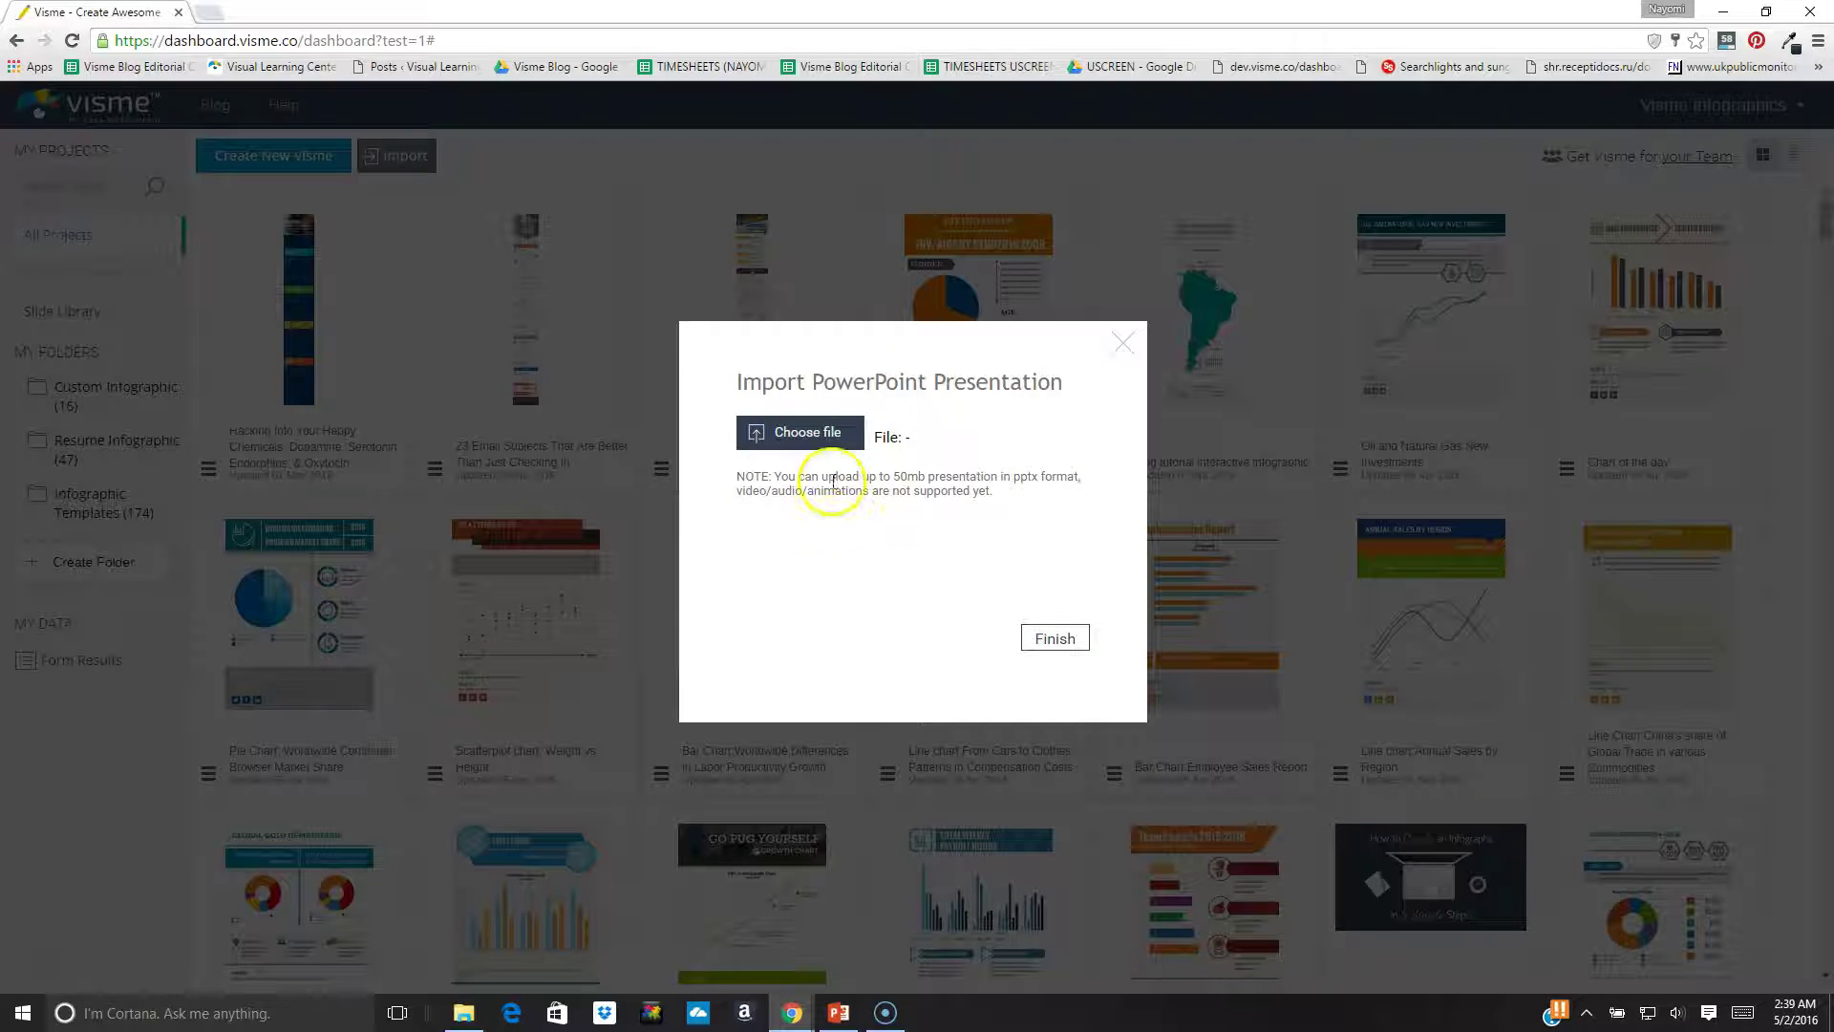
# Upload the Module 9 Presentation file and finish creating the project.
pyautogui.click(819, 434)
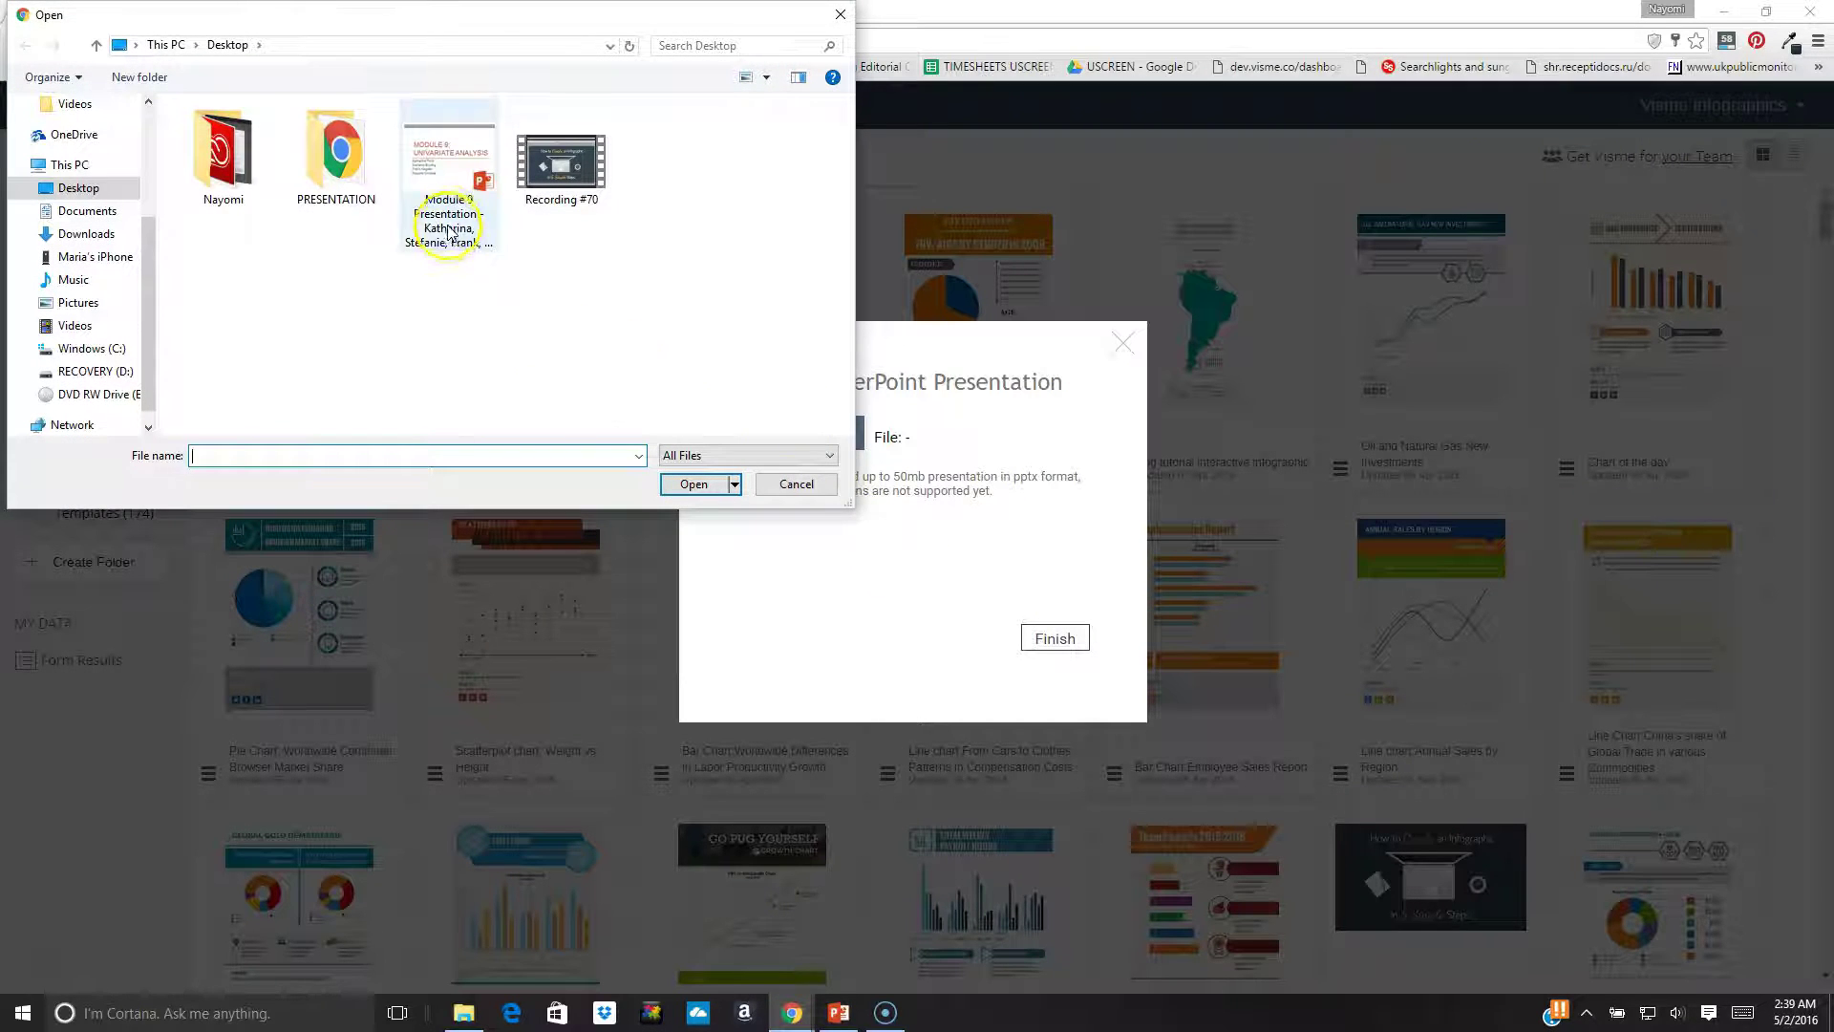
pyautogui.click(444, 167)
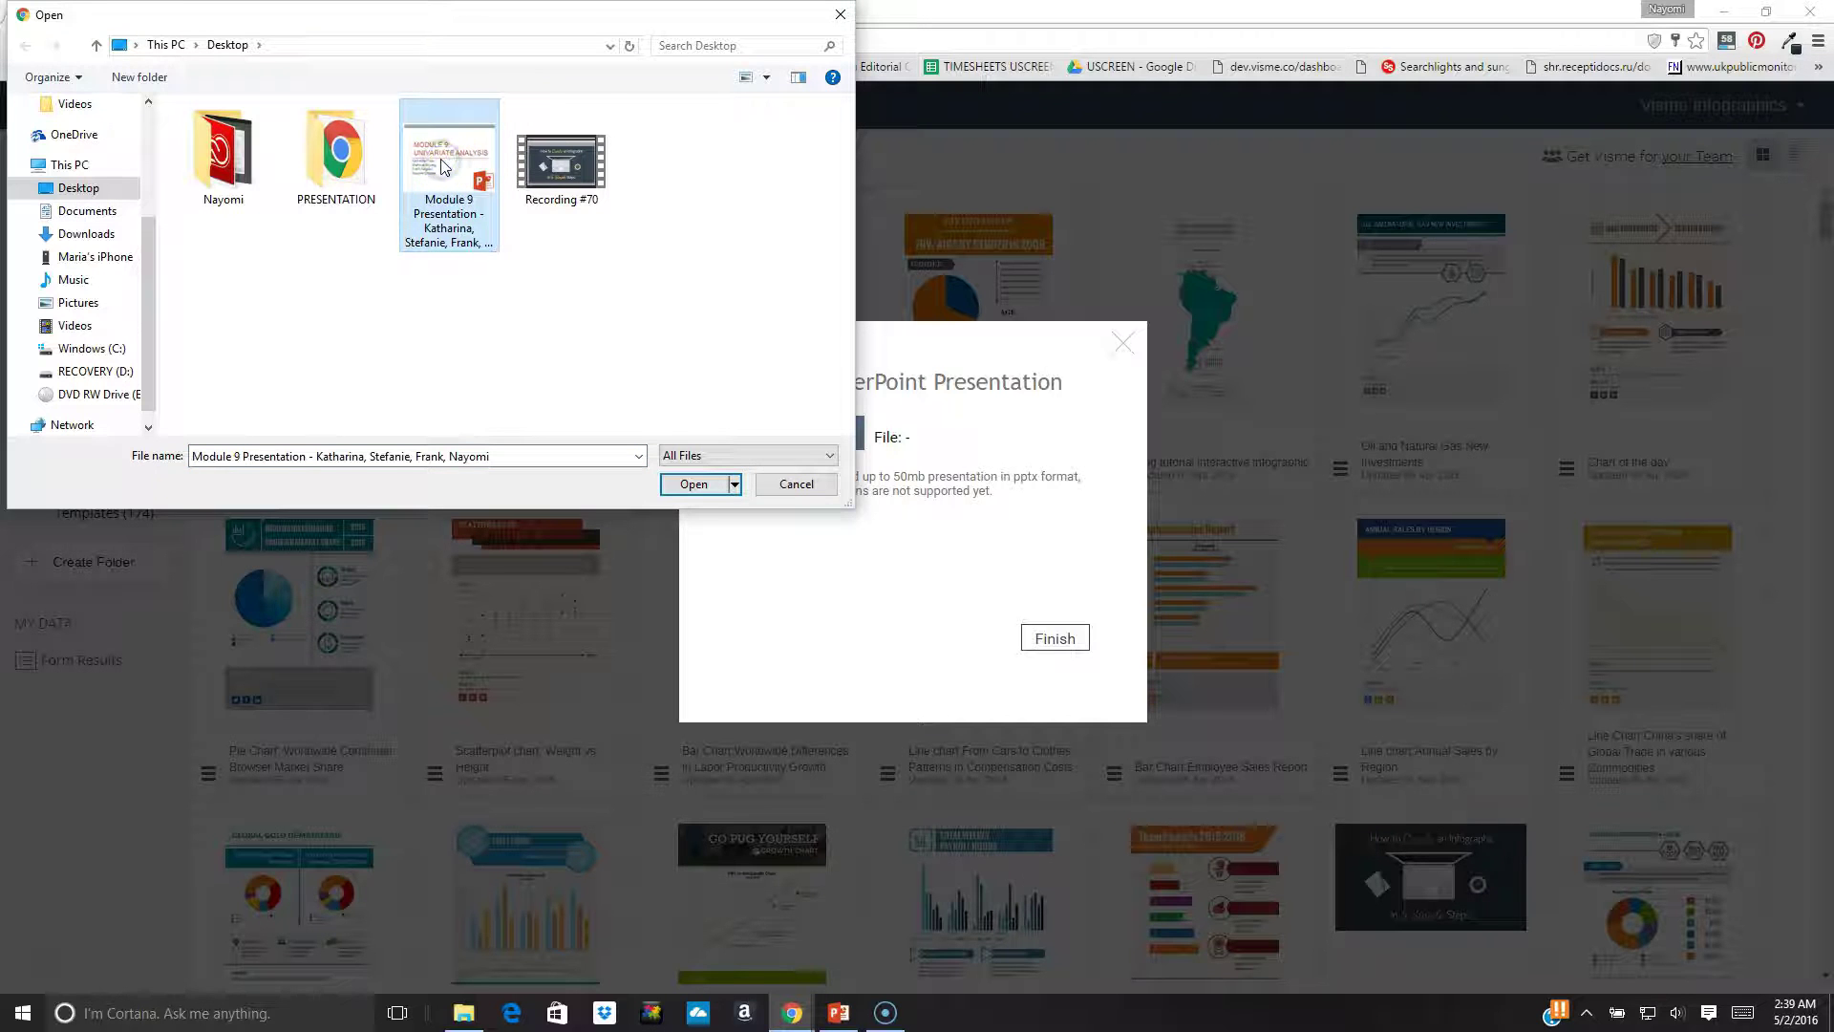
pyautogui.click(697, 484)
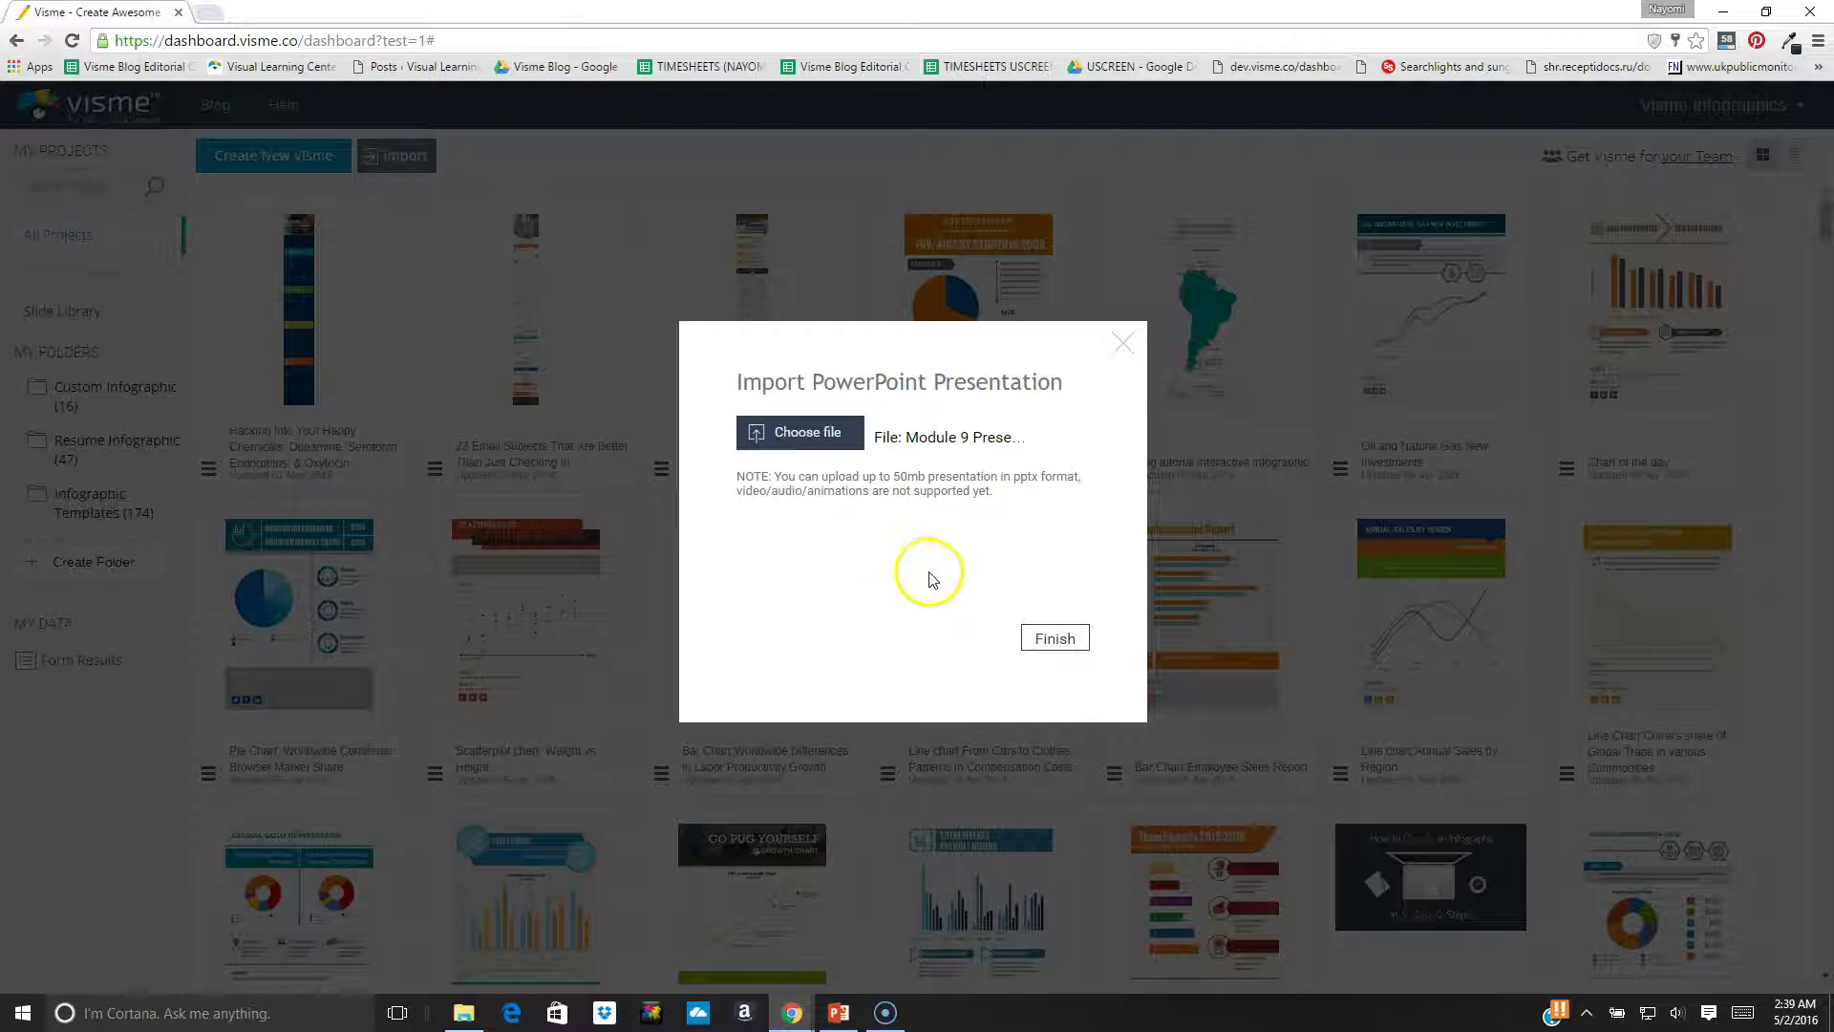
pyautogui.click(1048, 636)
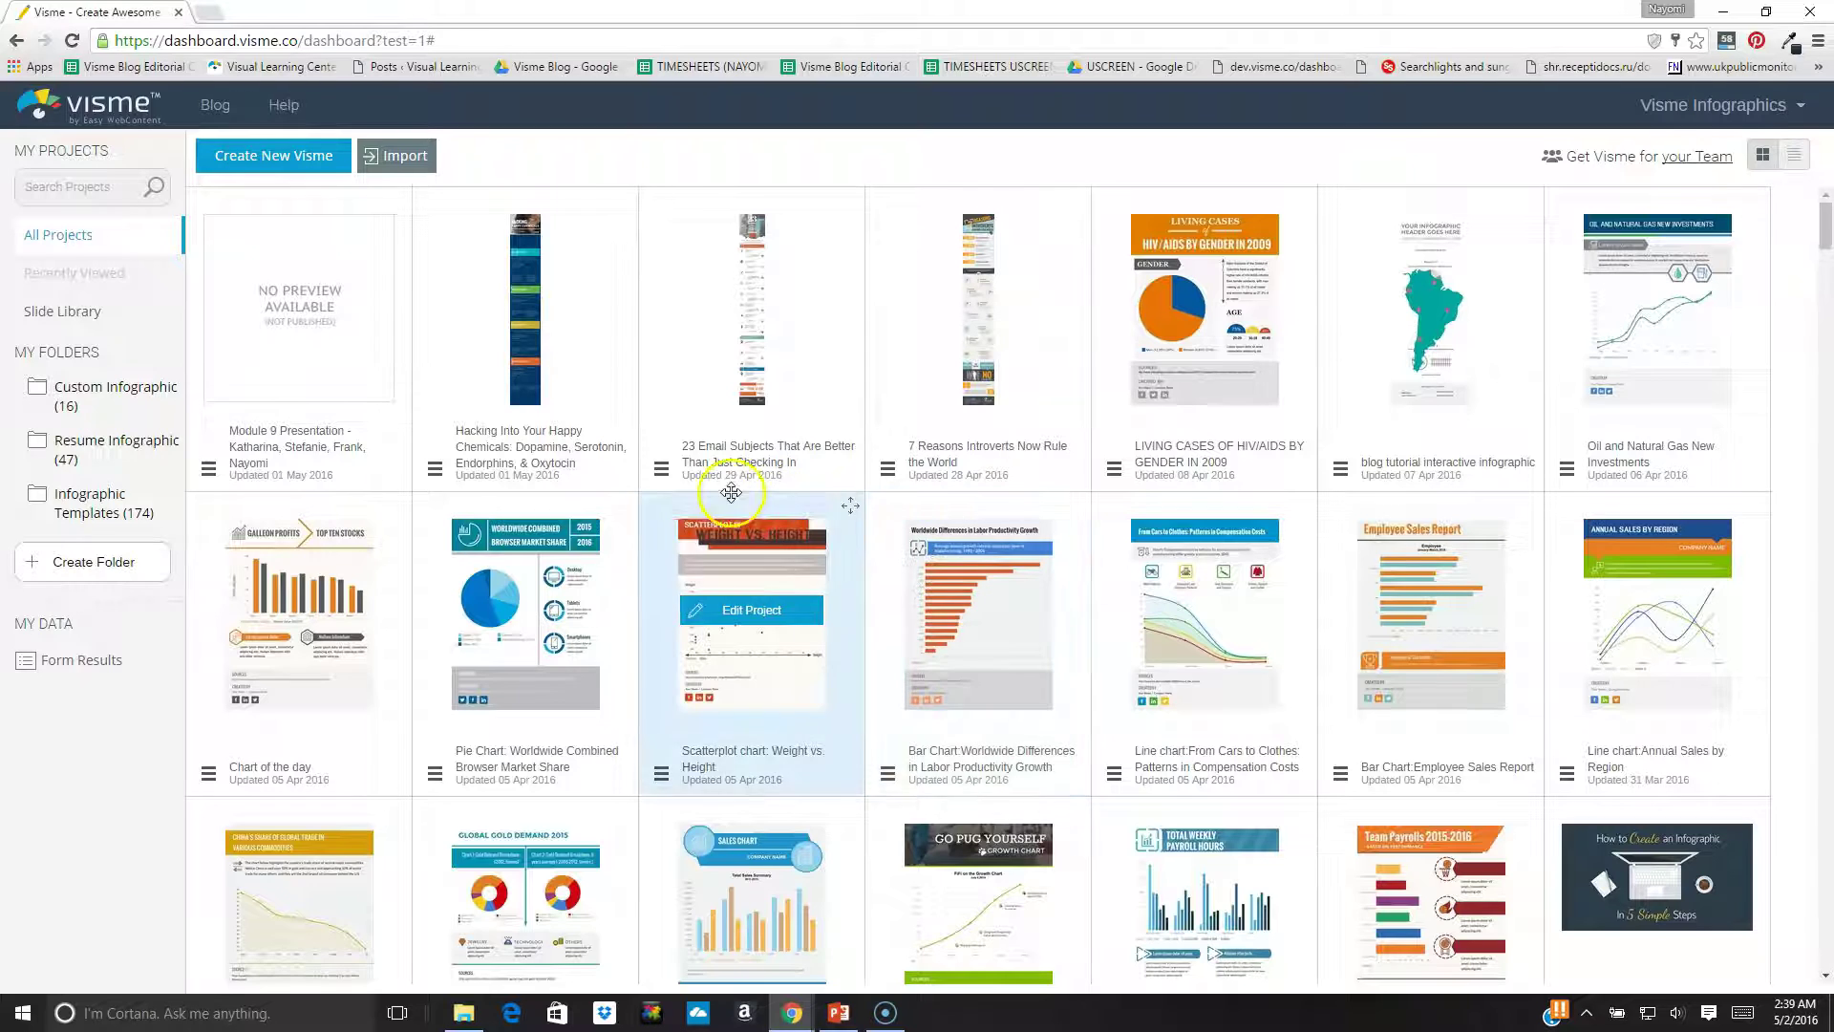
# Open Module 9 in the editor, view slides 2–6, then return to slide 1.
pyautogui.click(297, 321)
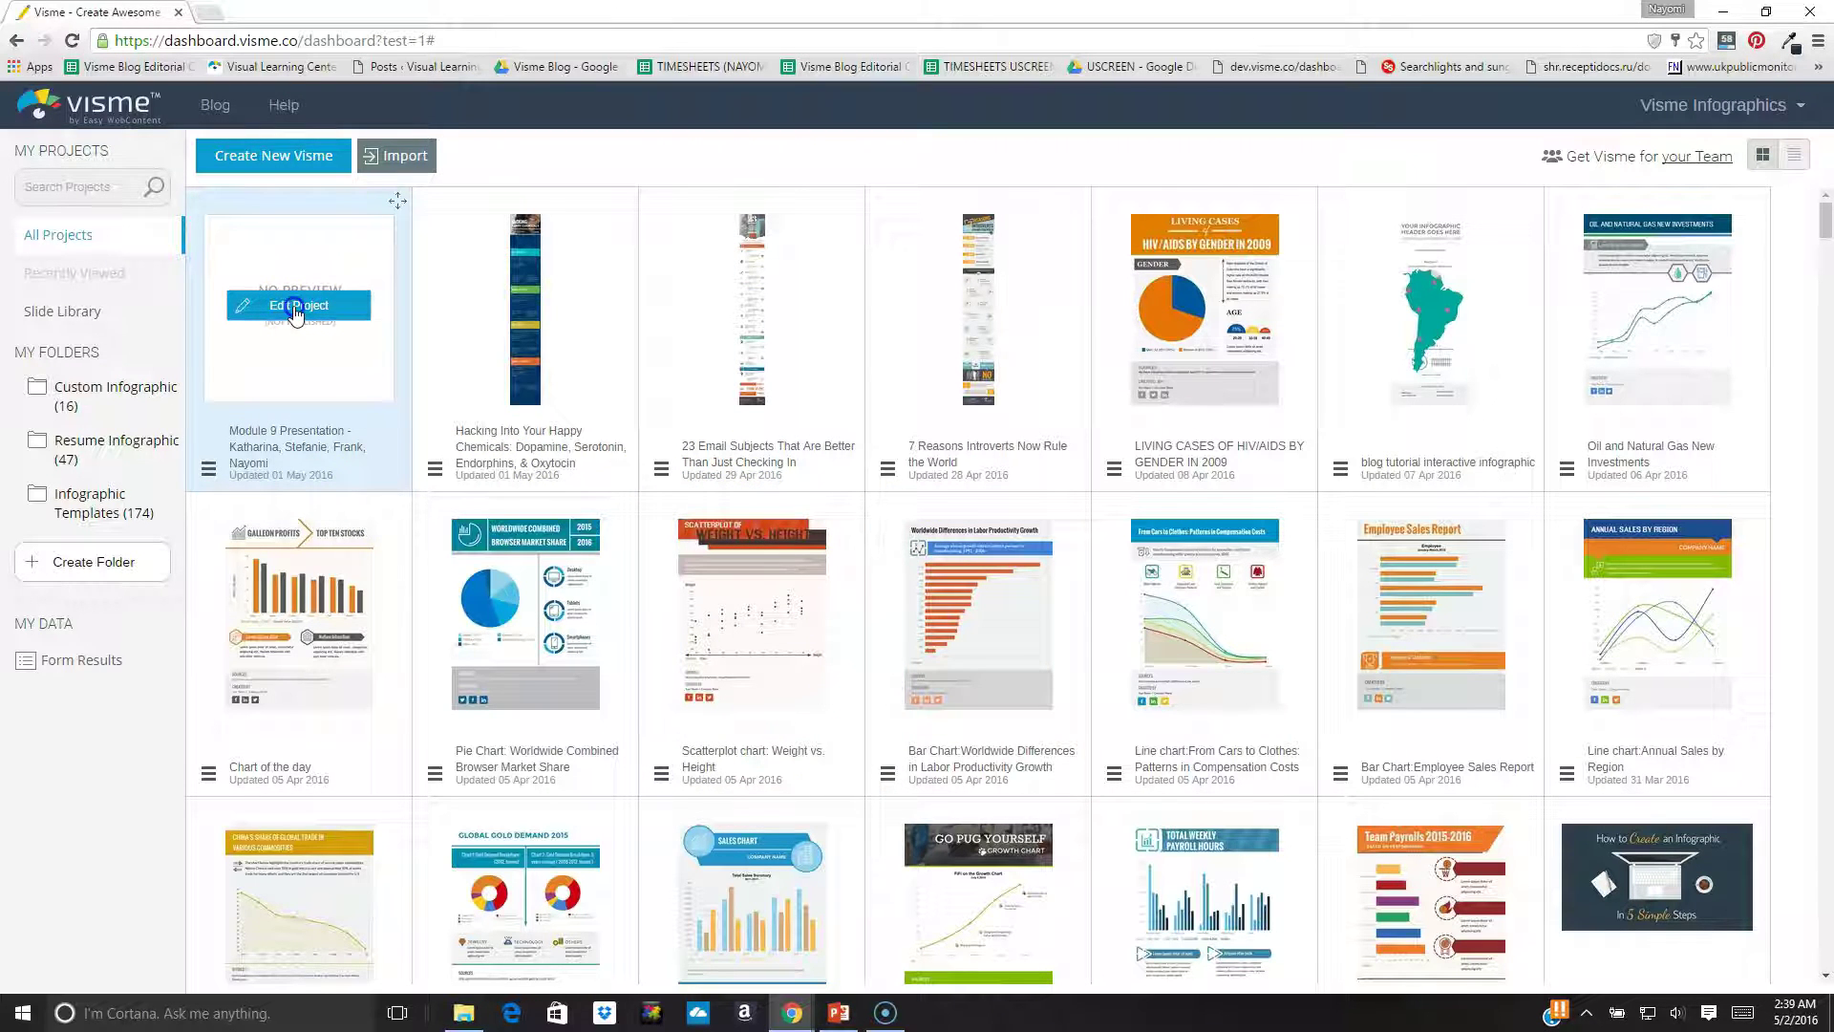
pyautogui.click(296, 308)
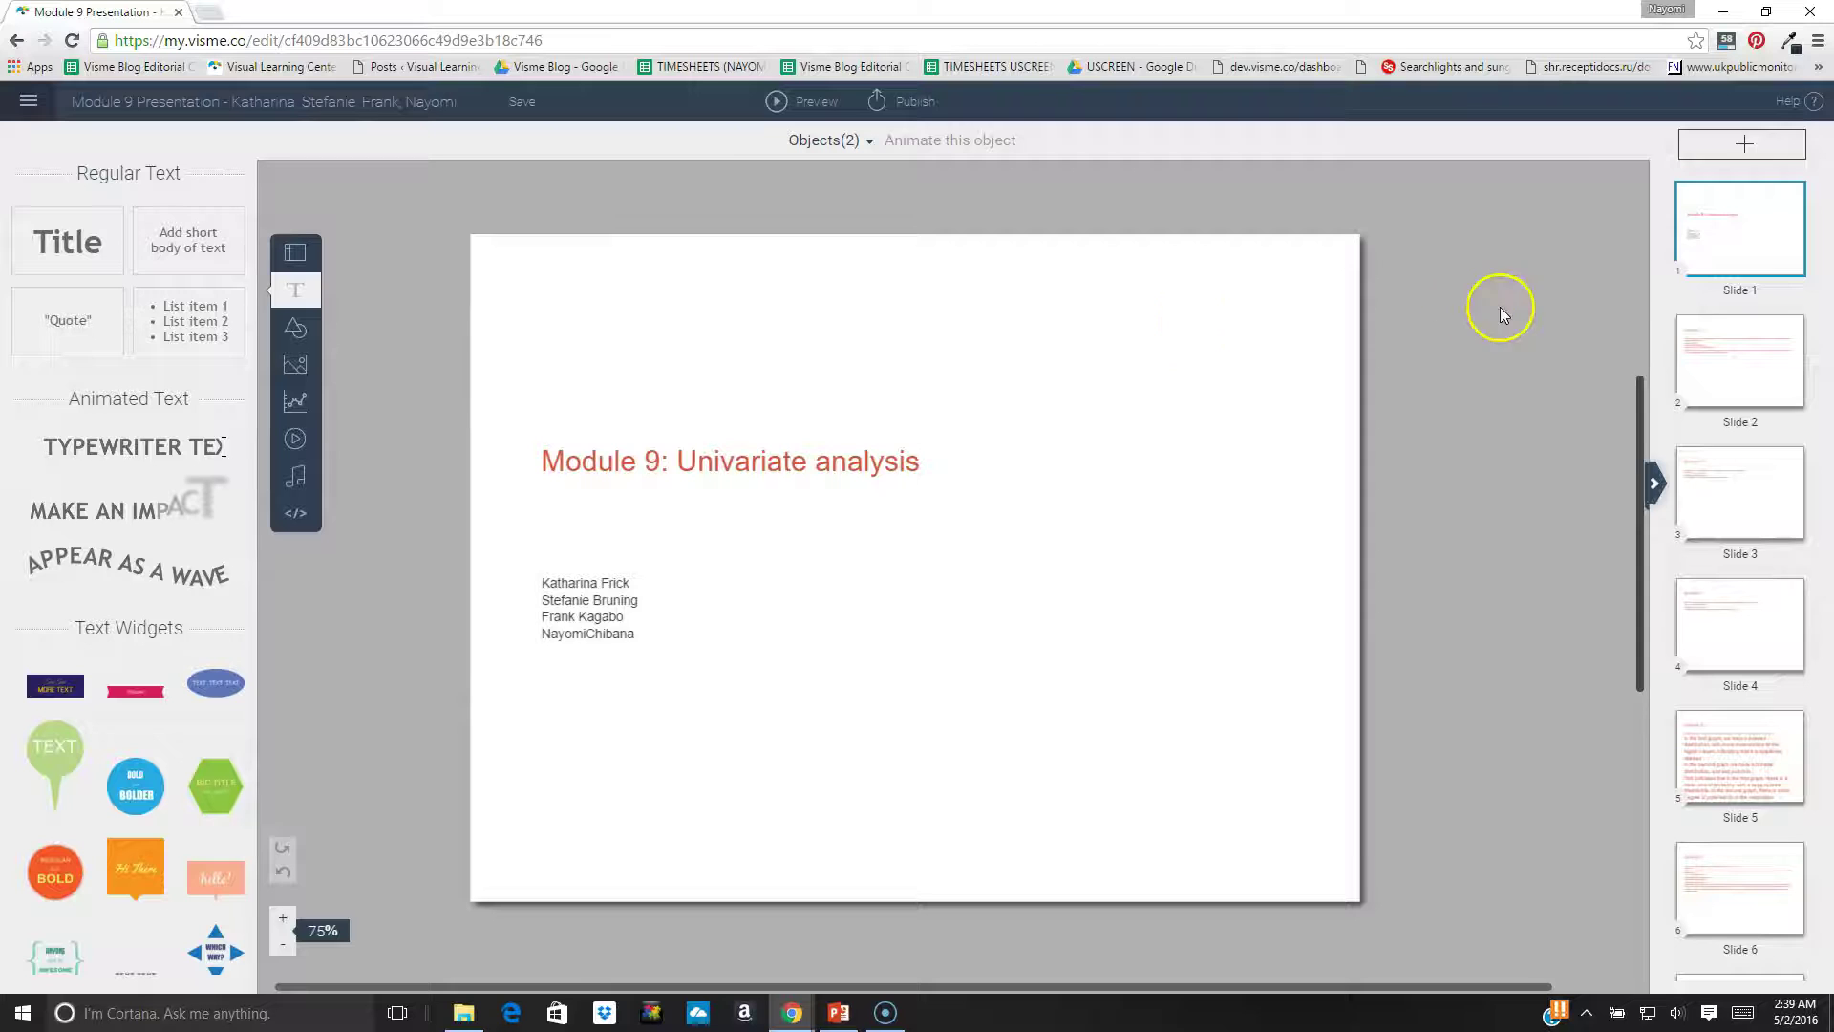
pyautogui.click(1709, 352)
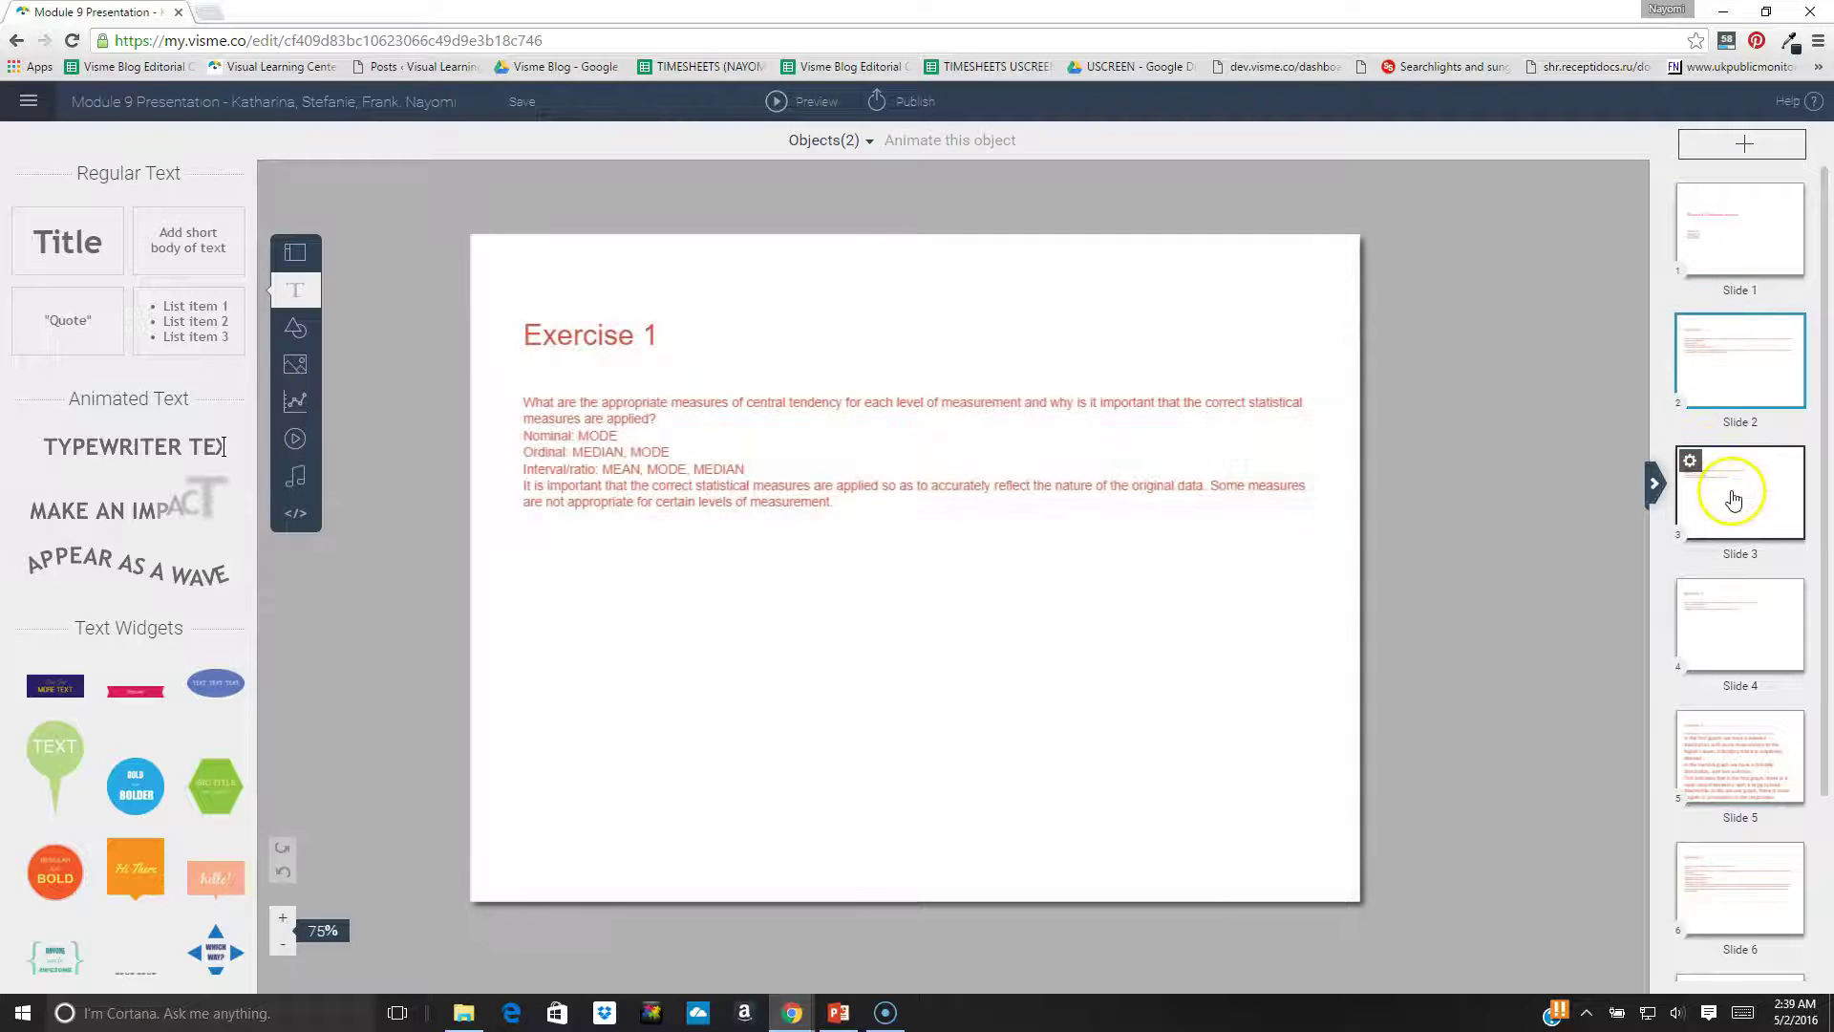
pyautogui.click(1732, 495)
pyautogui.click(1732, 616)
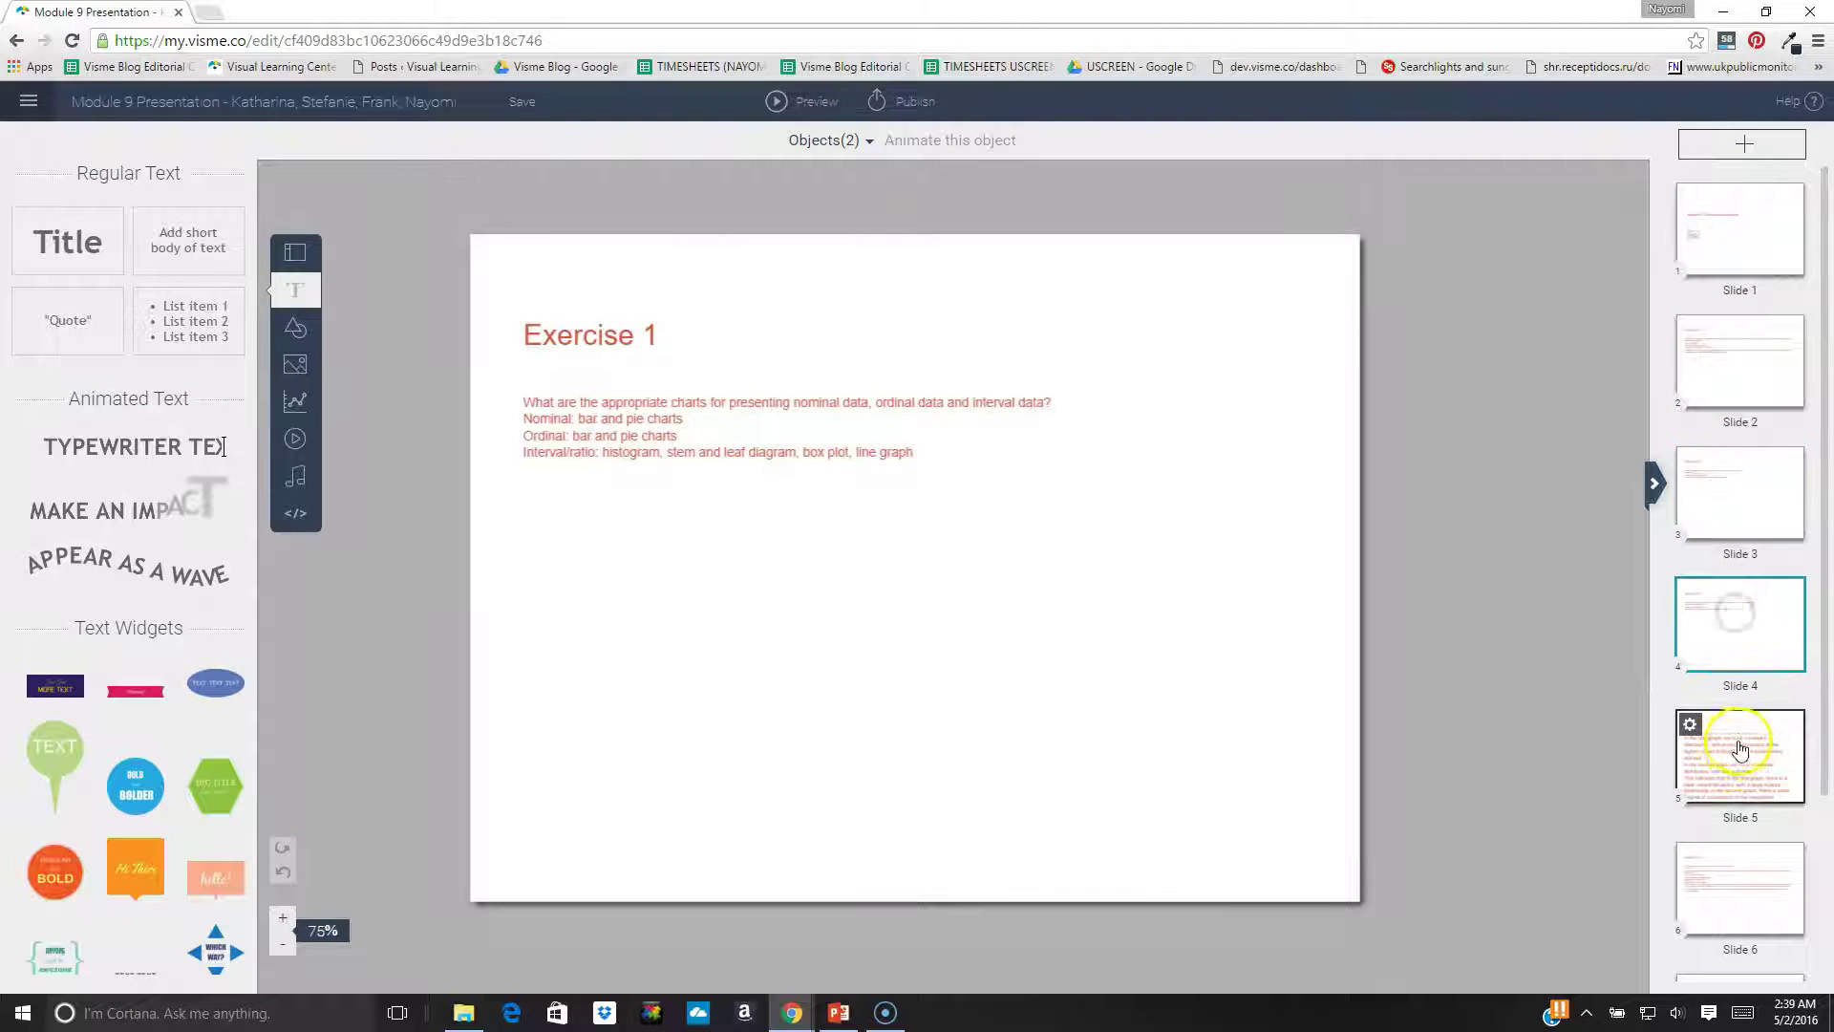
pyautogui.click(1739, 753)
pyautogui.click(1735, 872)
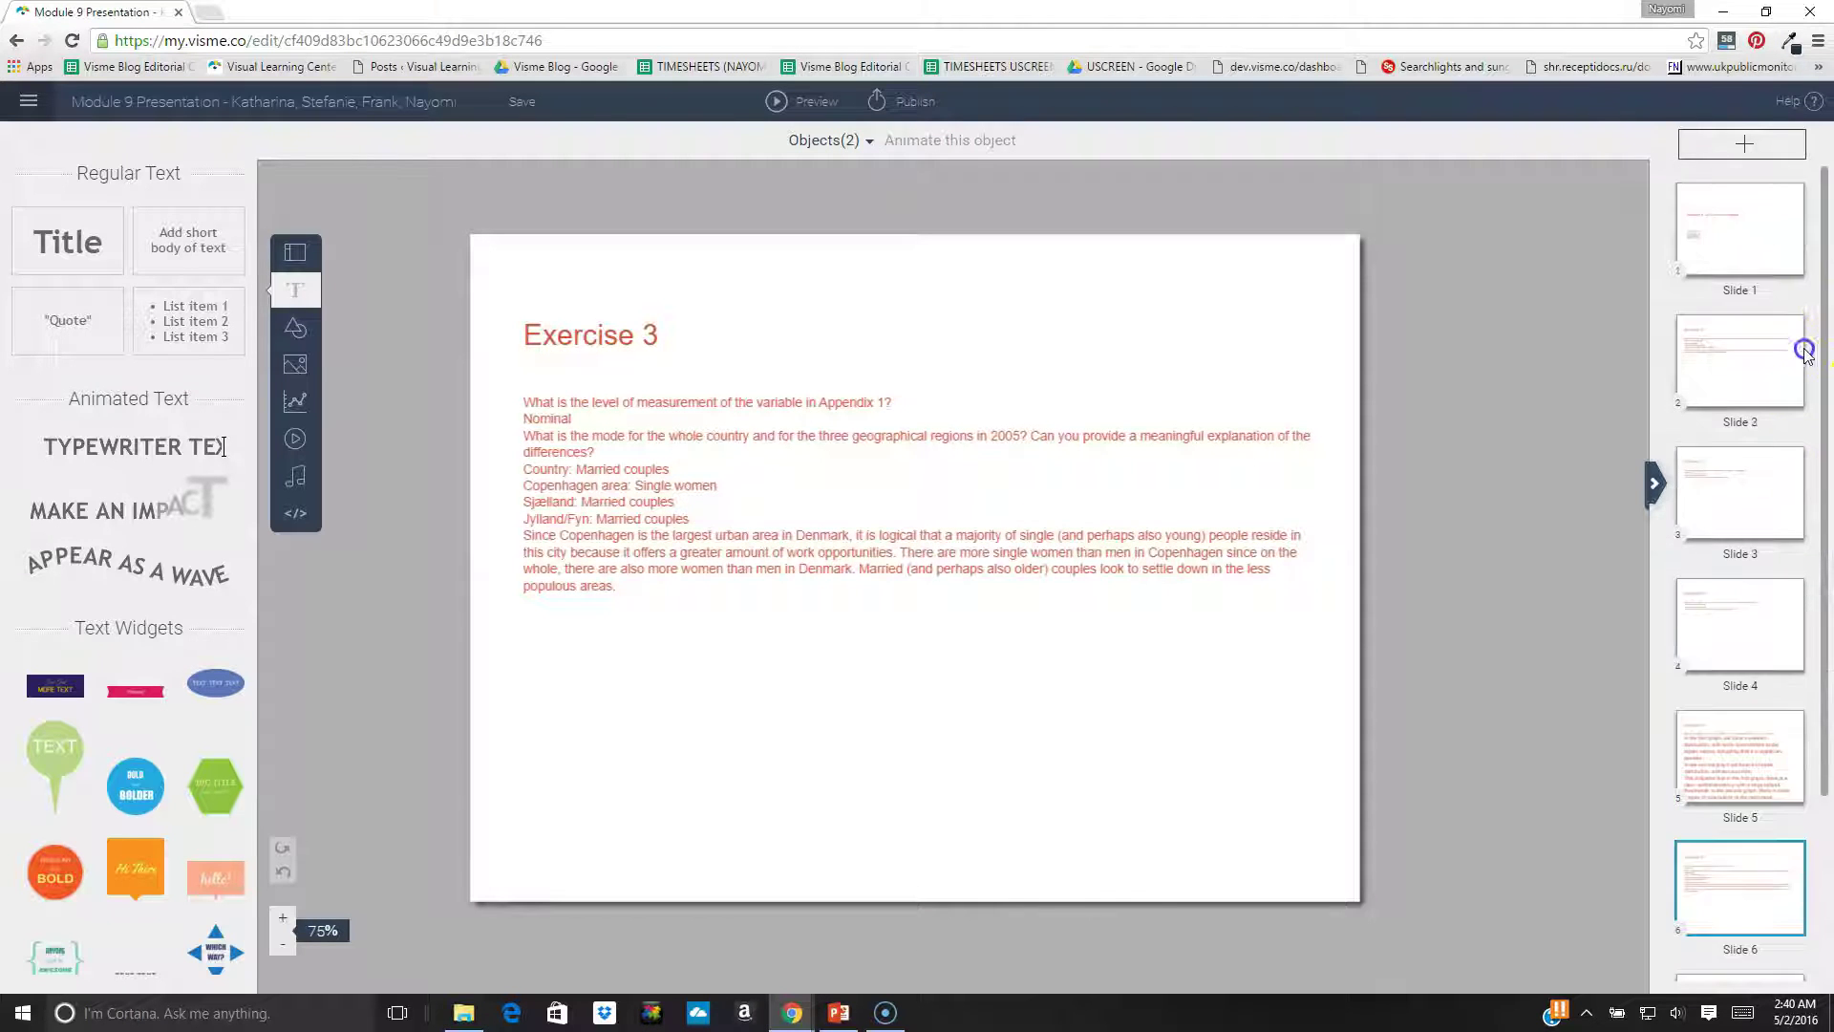
pyautogui.click(1748, 237)
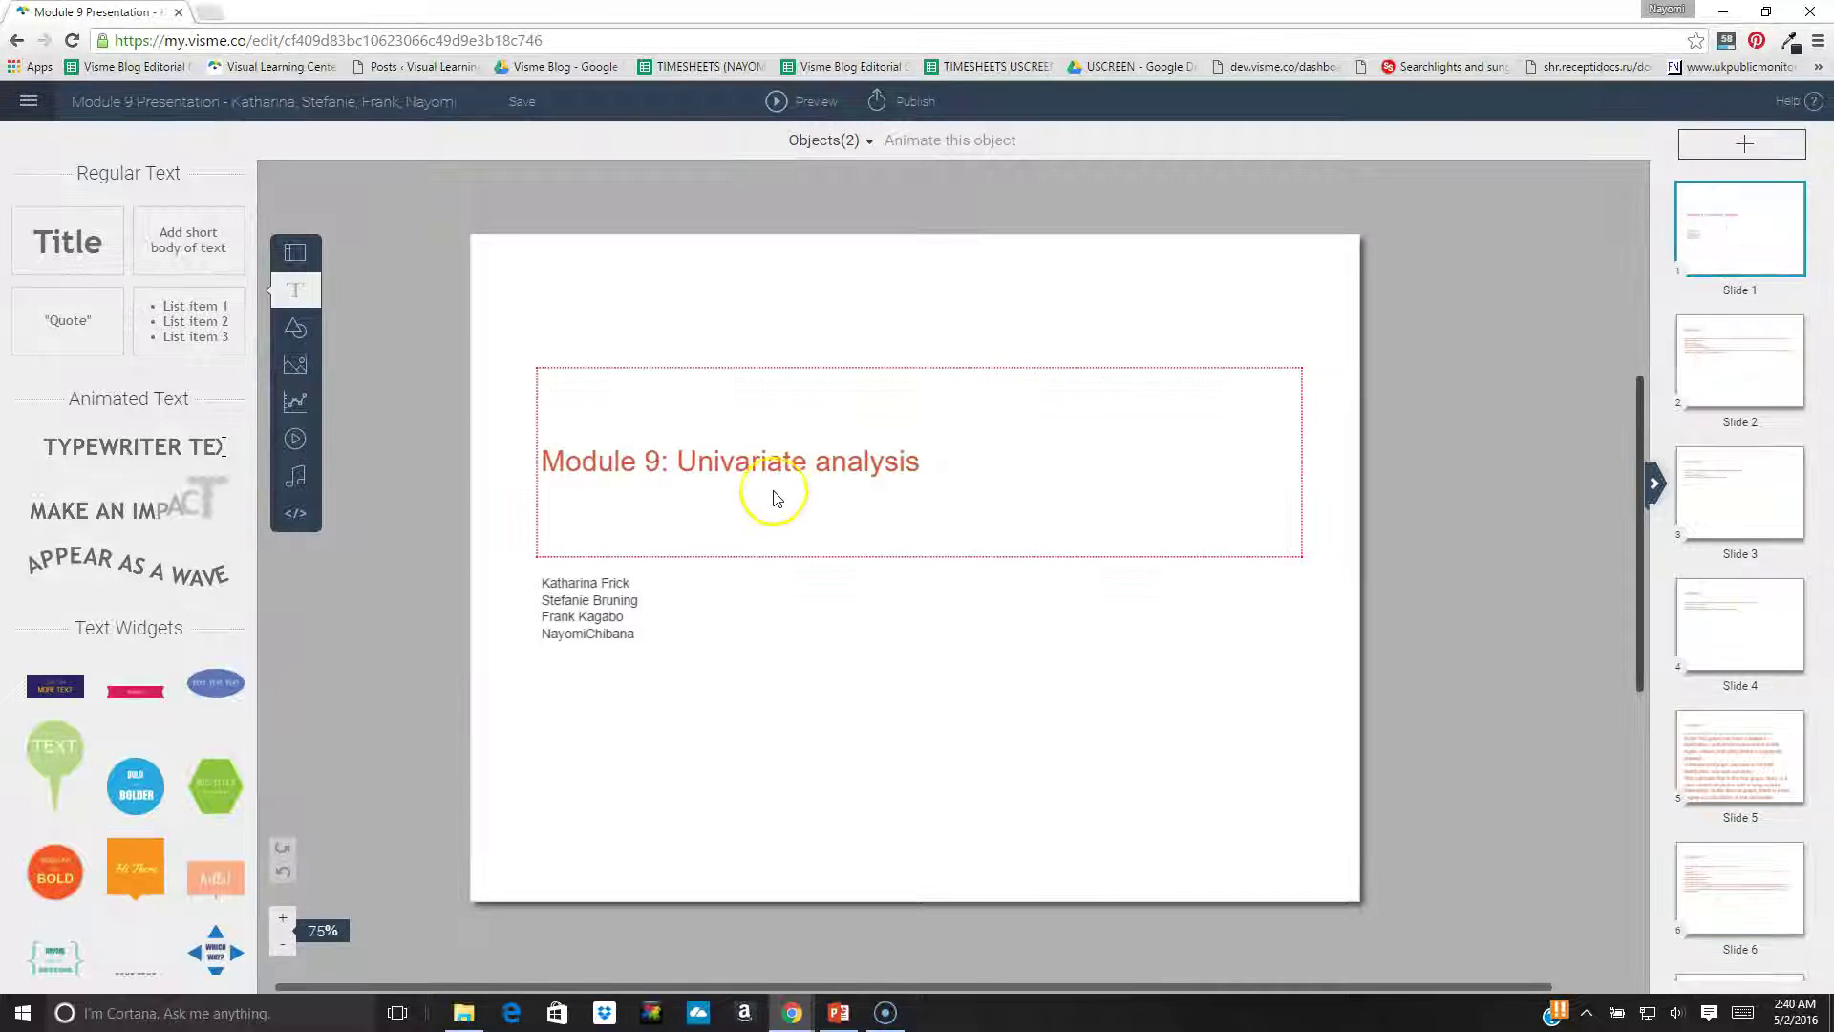
# Restyle the title slide's author names in Montserrat at size 48.
pyautogui.doubleClick(624, 605)
pyautogui.click(665, 642)
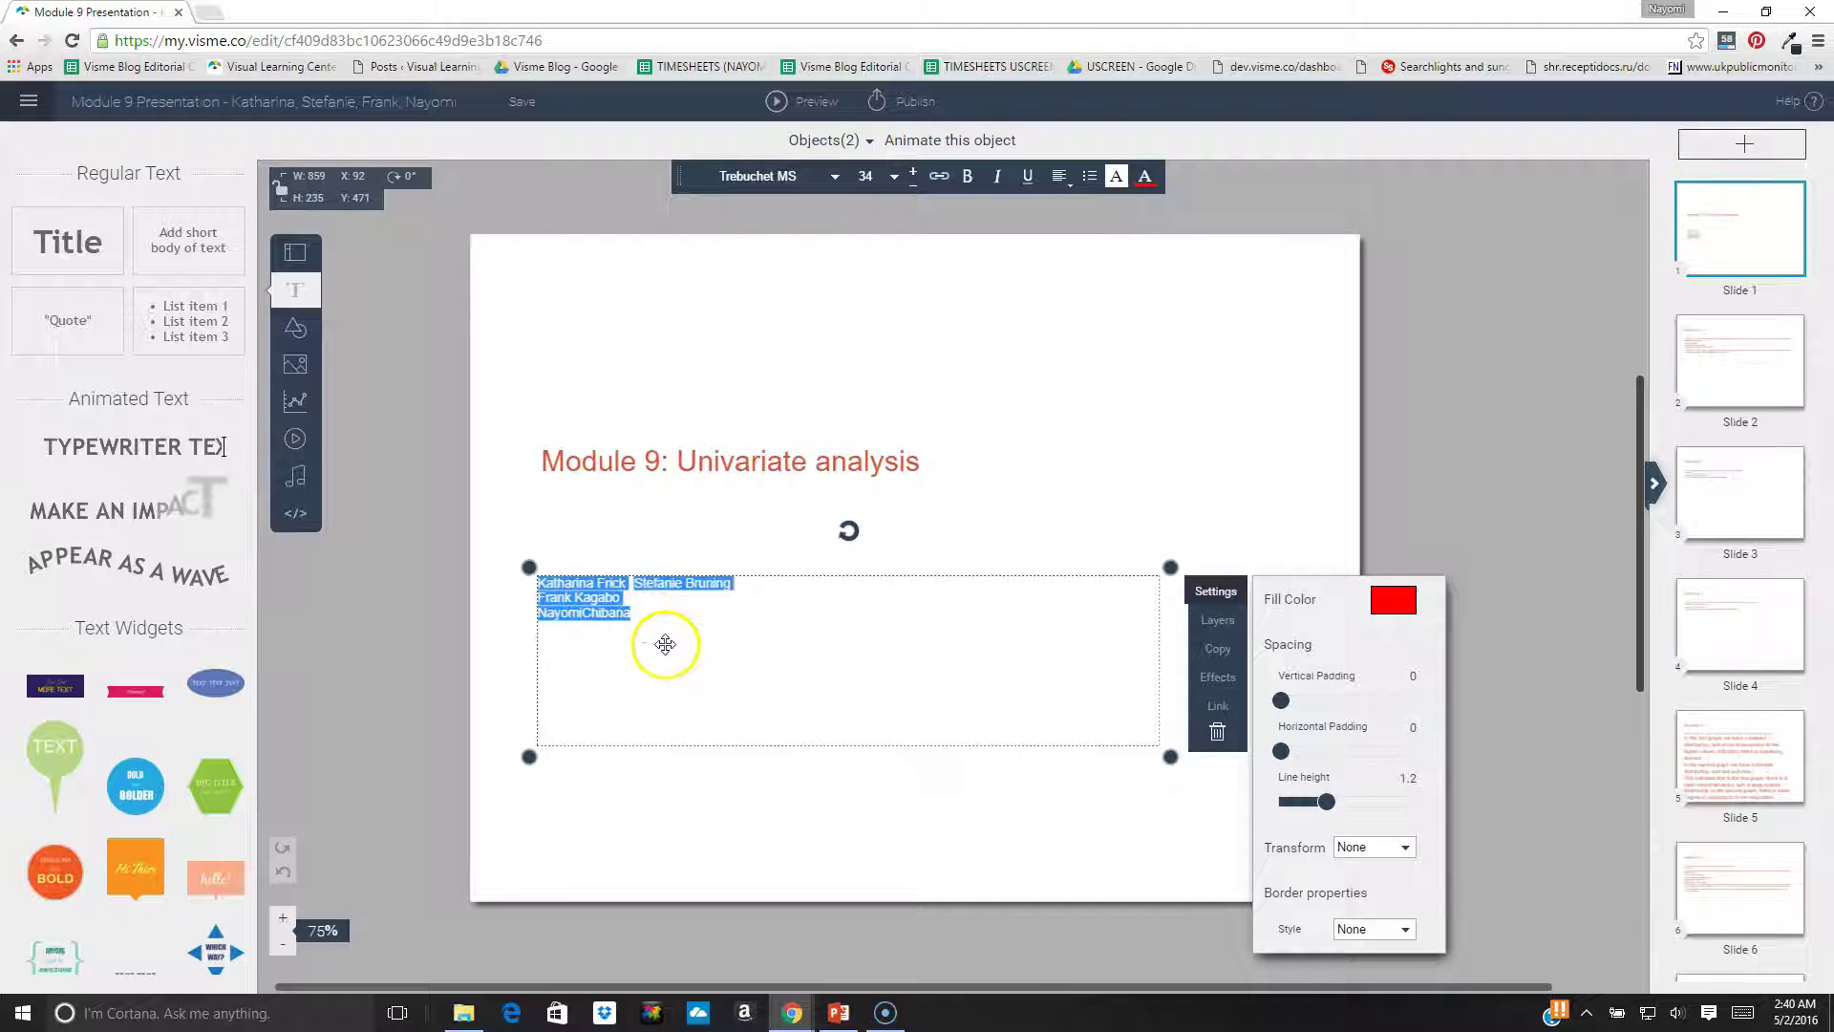
pyautogui.click(835, 176)
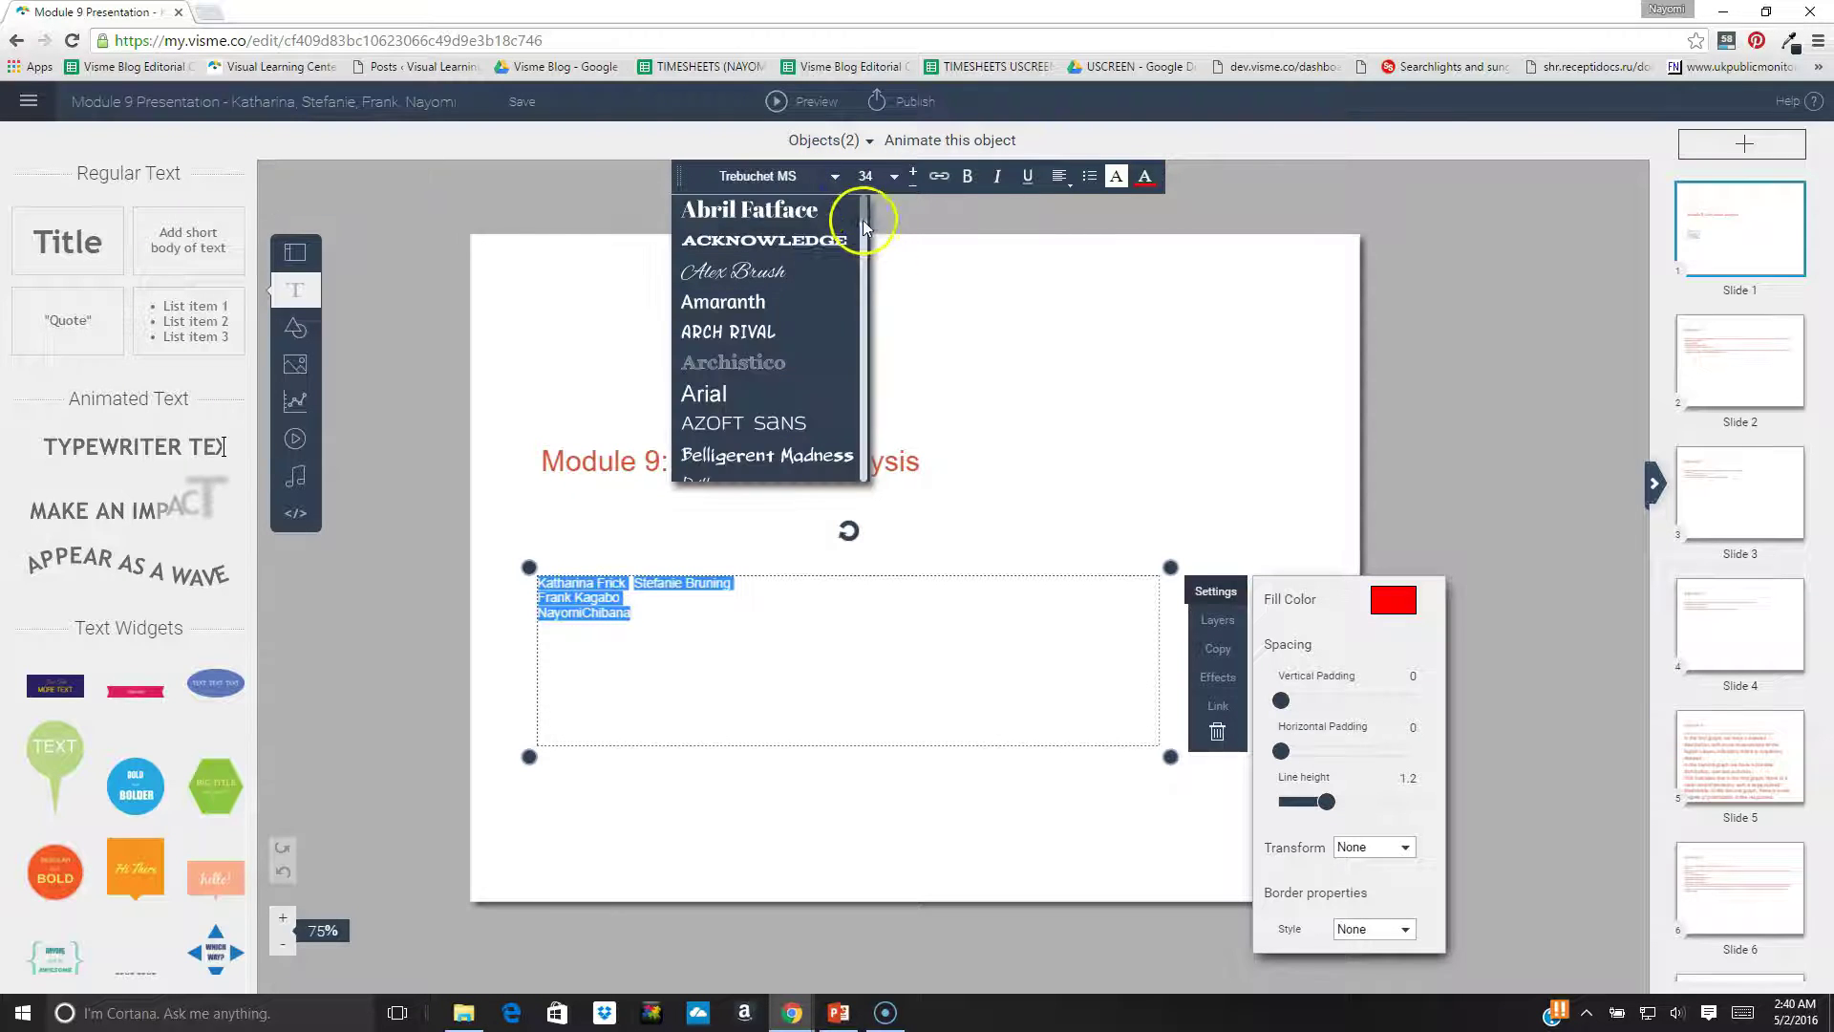
pyautogui.moveTo(862, 209); pyautogui.dragTo(857, 336)
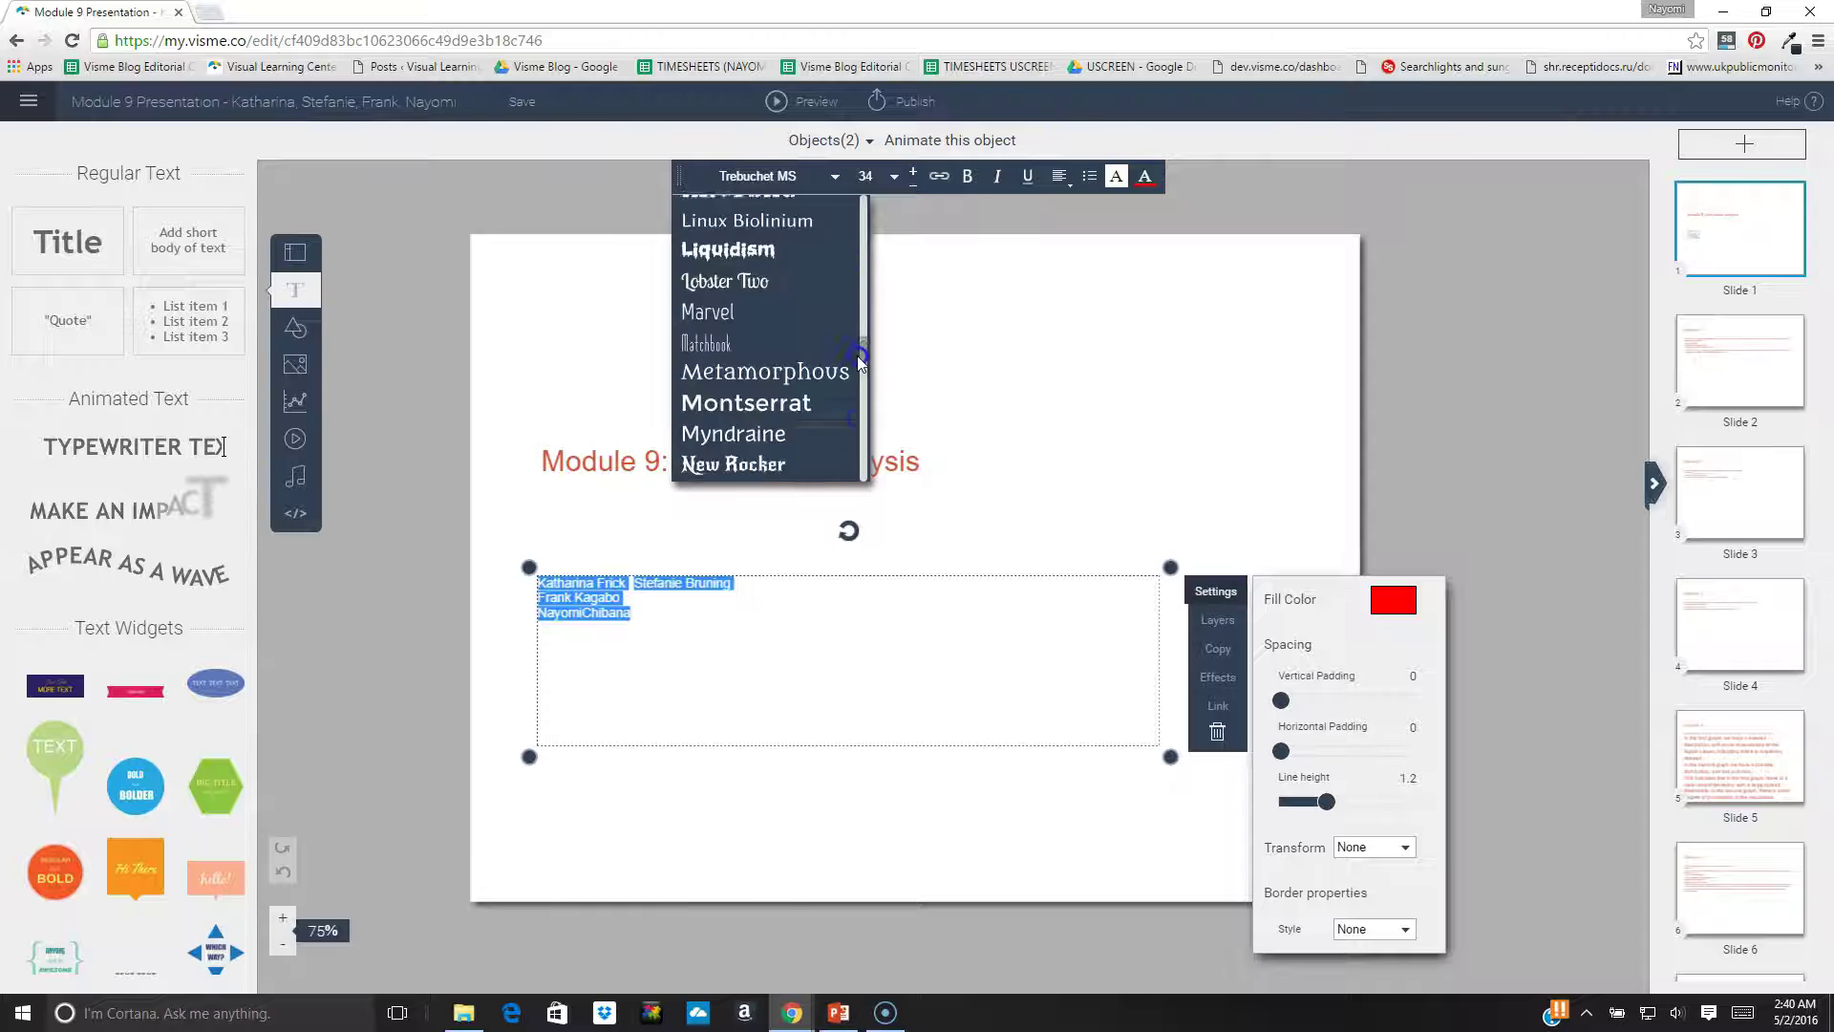
pyautogui.scroll(-3, 833, 336)
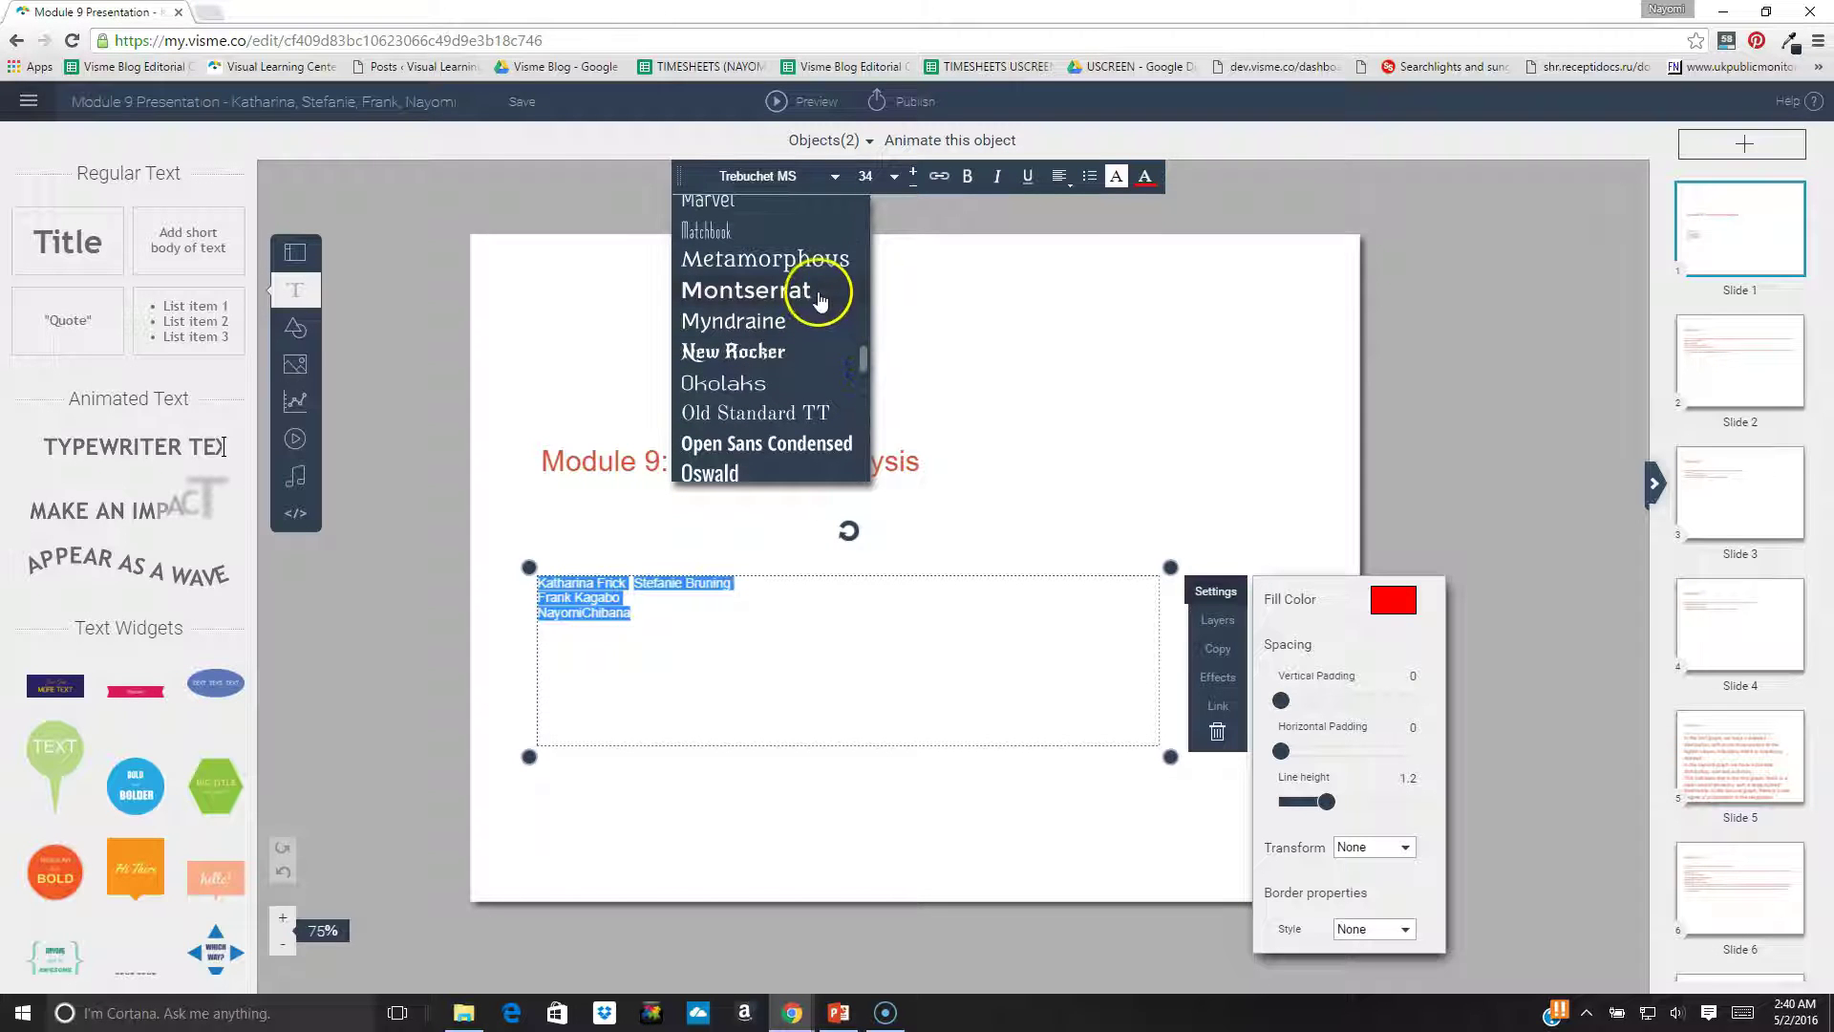
pyautogui.click(819, 291)
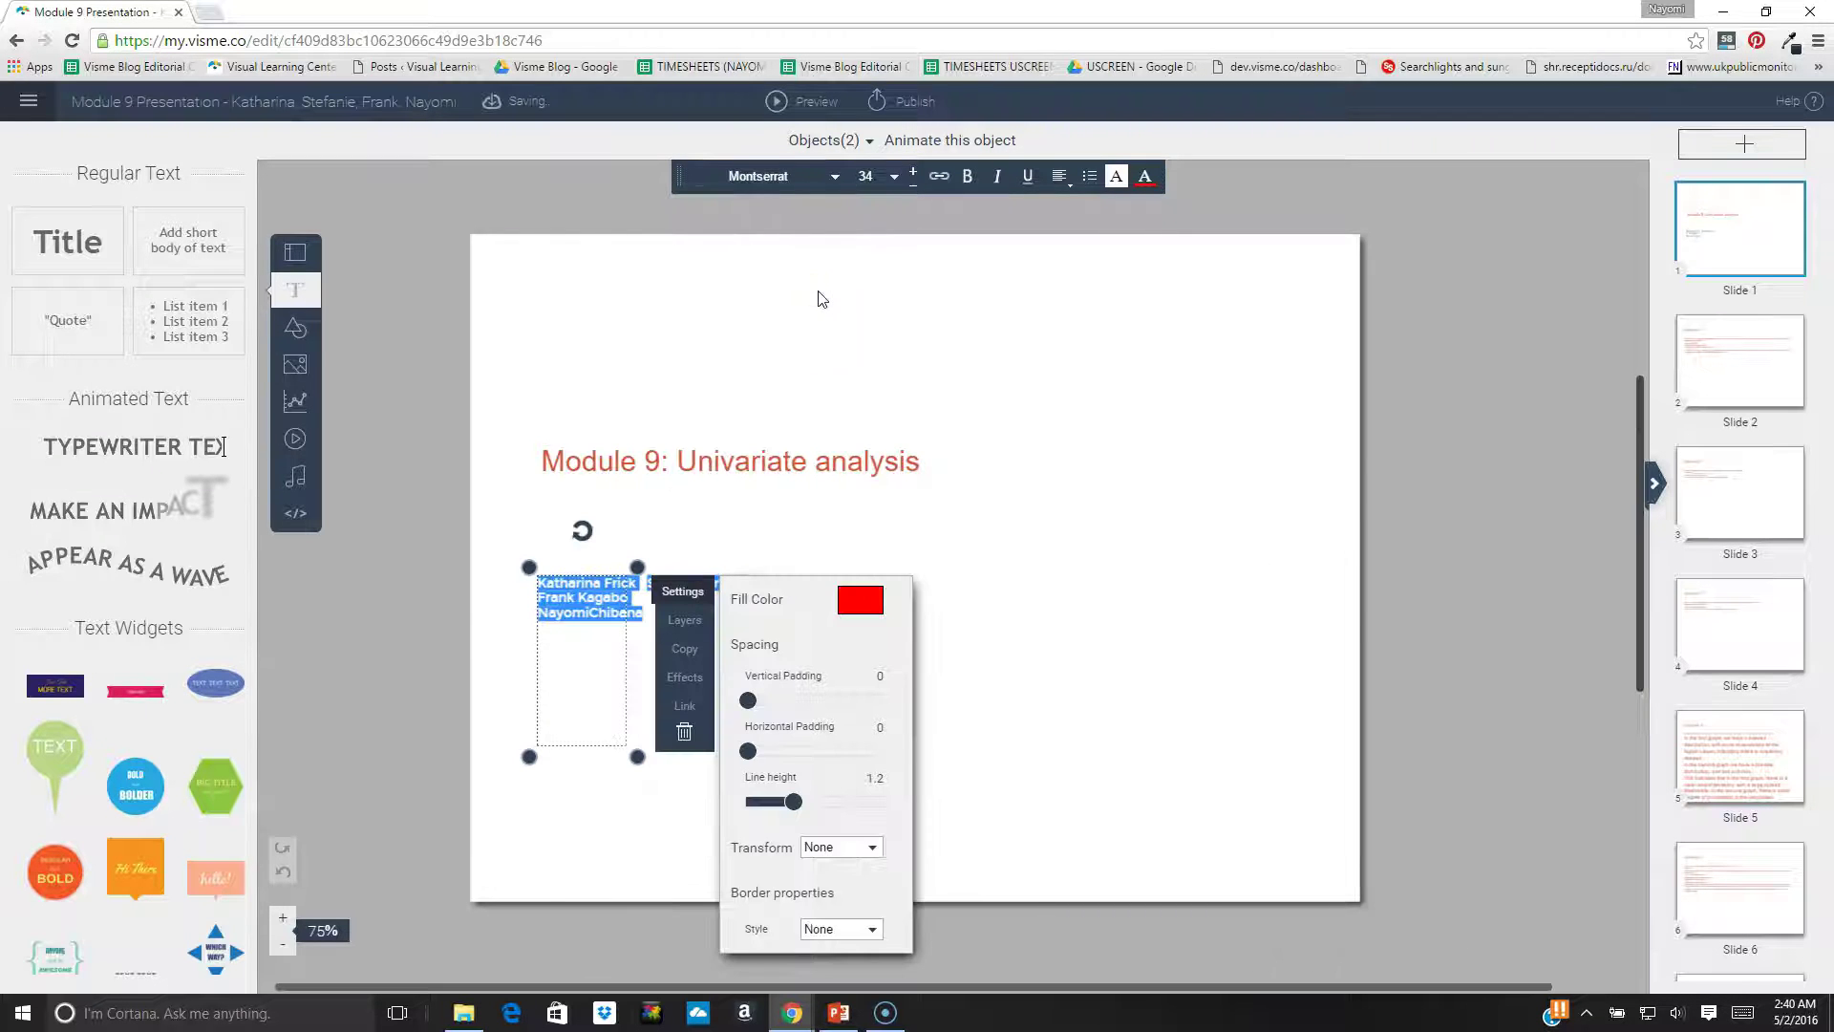
pyautogui.click(913, 176)
pyautogui.click(913, 176)
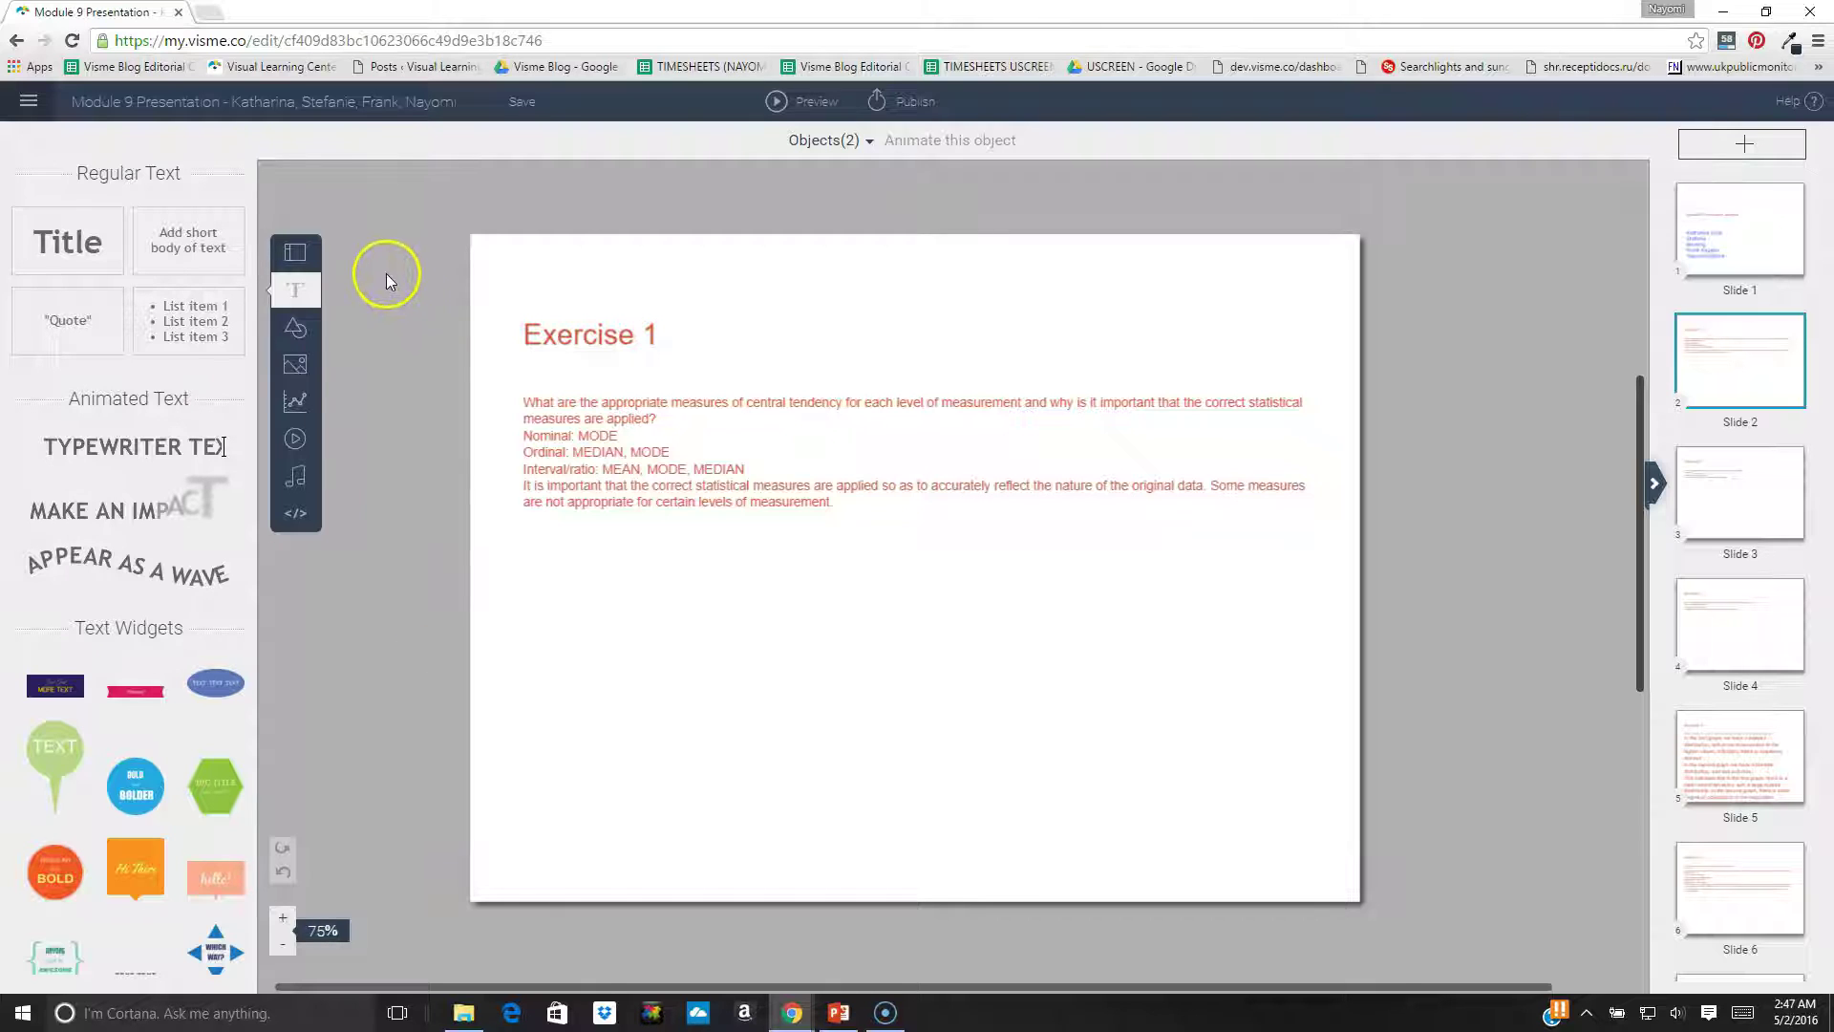
# Leave the editor and return to the projects dashboard.
pyautogui.click(30, 101)
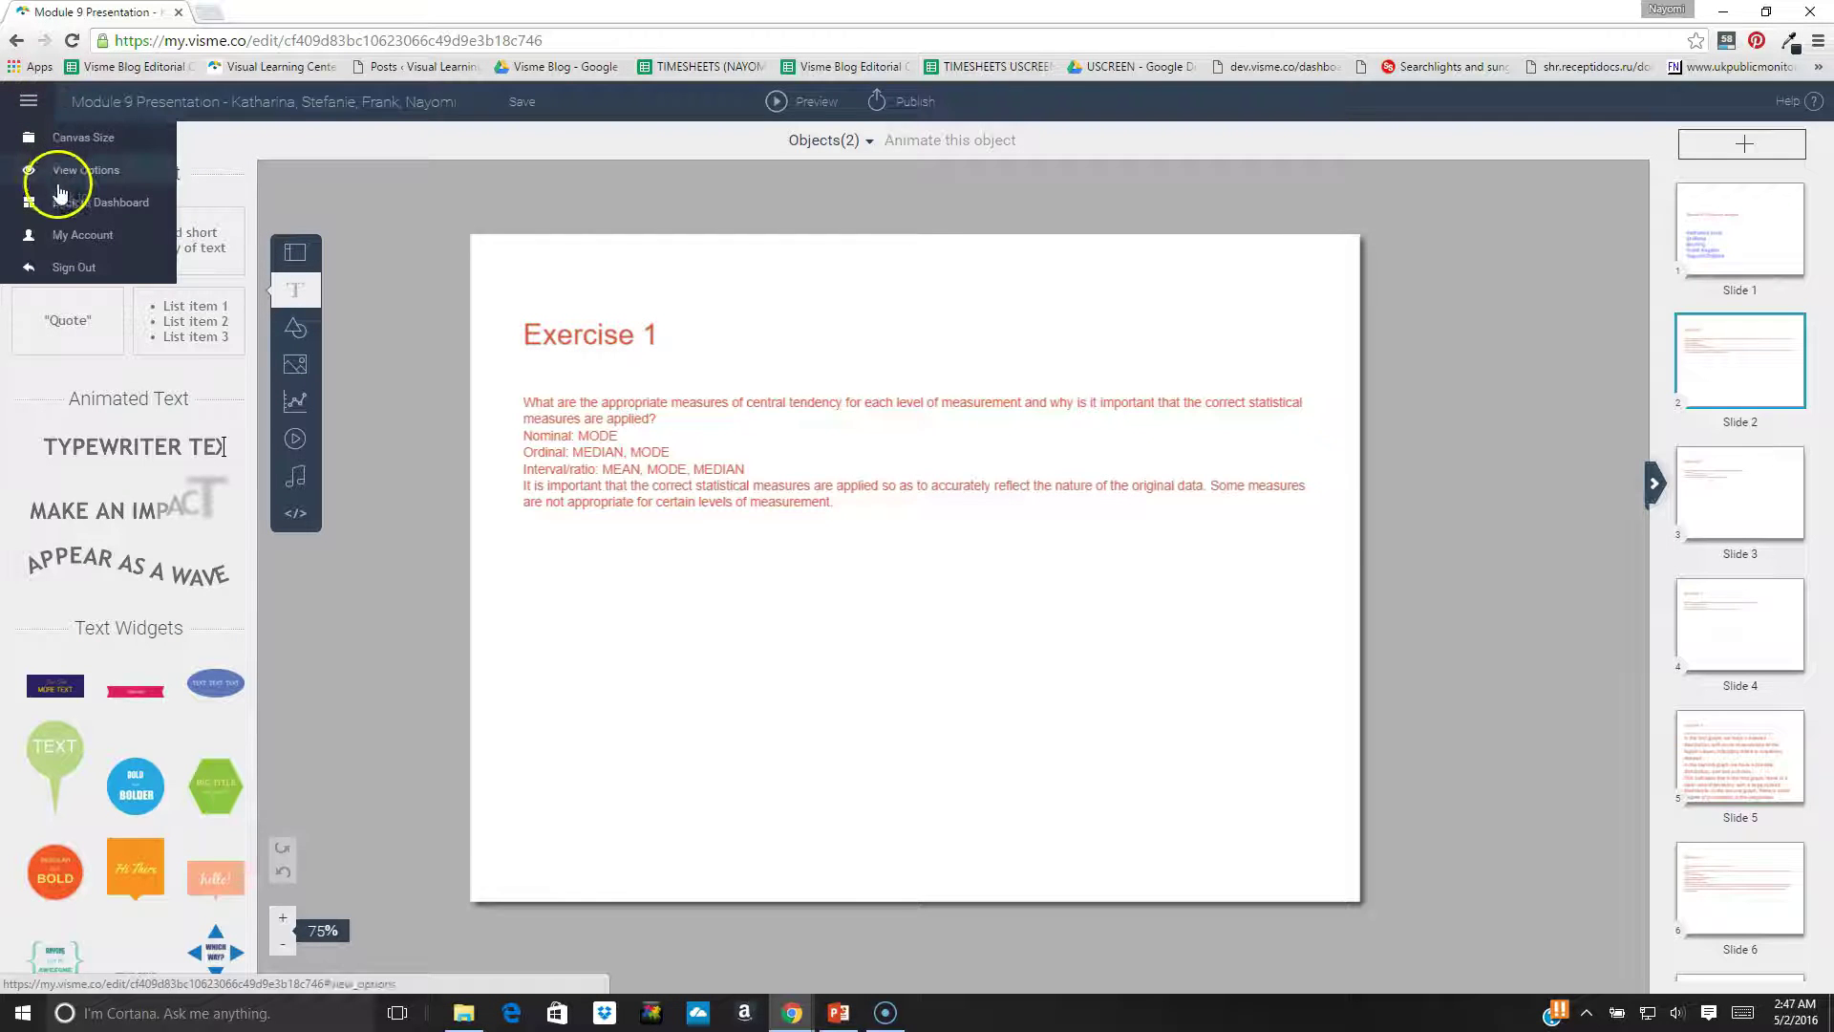
pyautogui.click(63, 203)
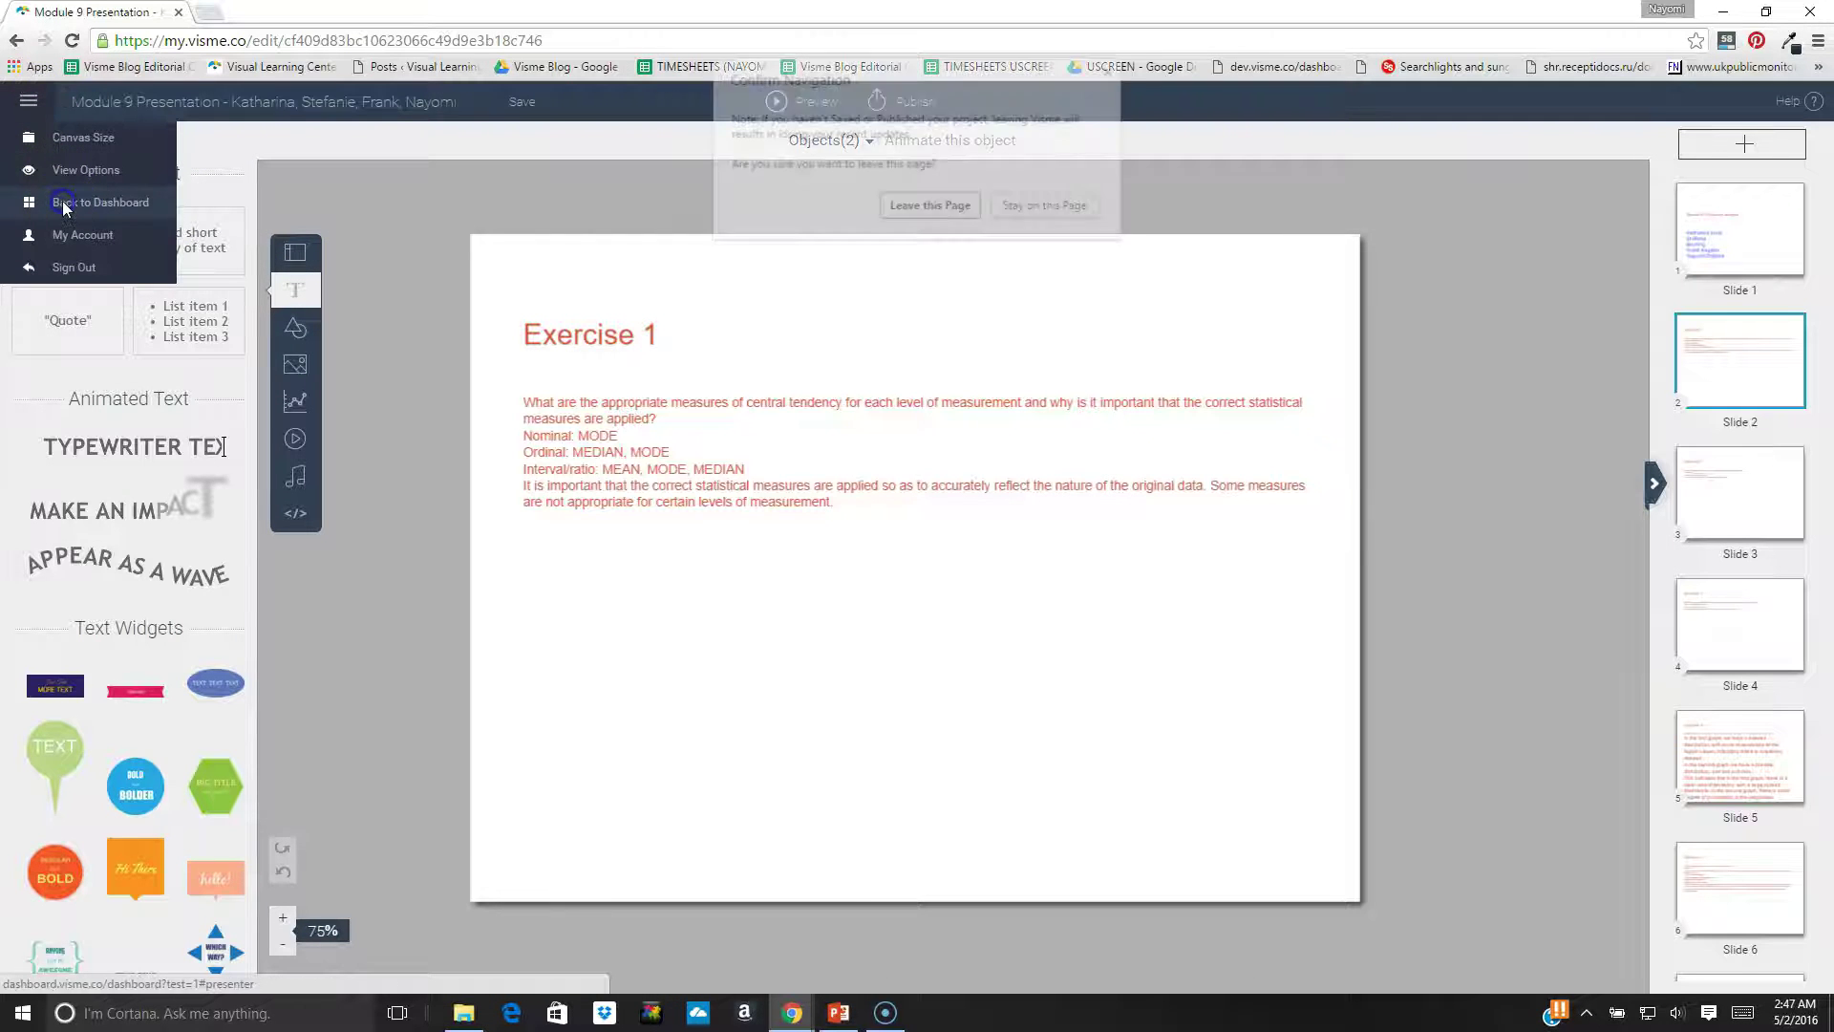
pyautogui.click(938, 204)
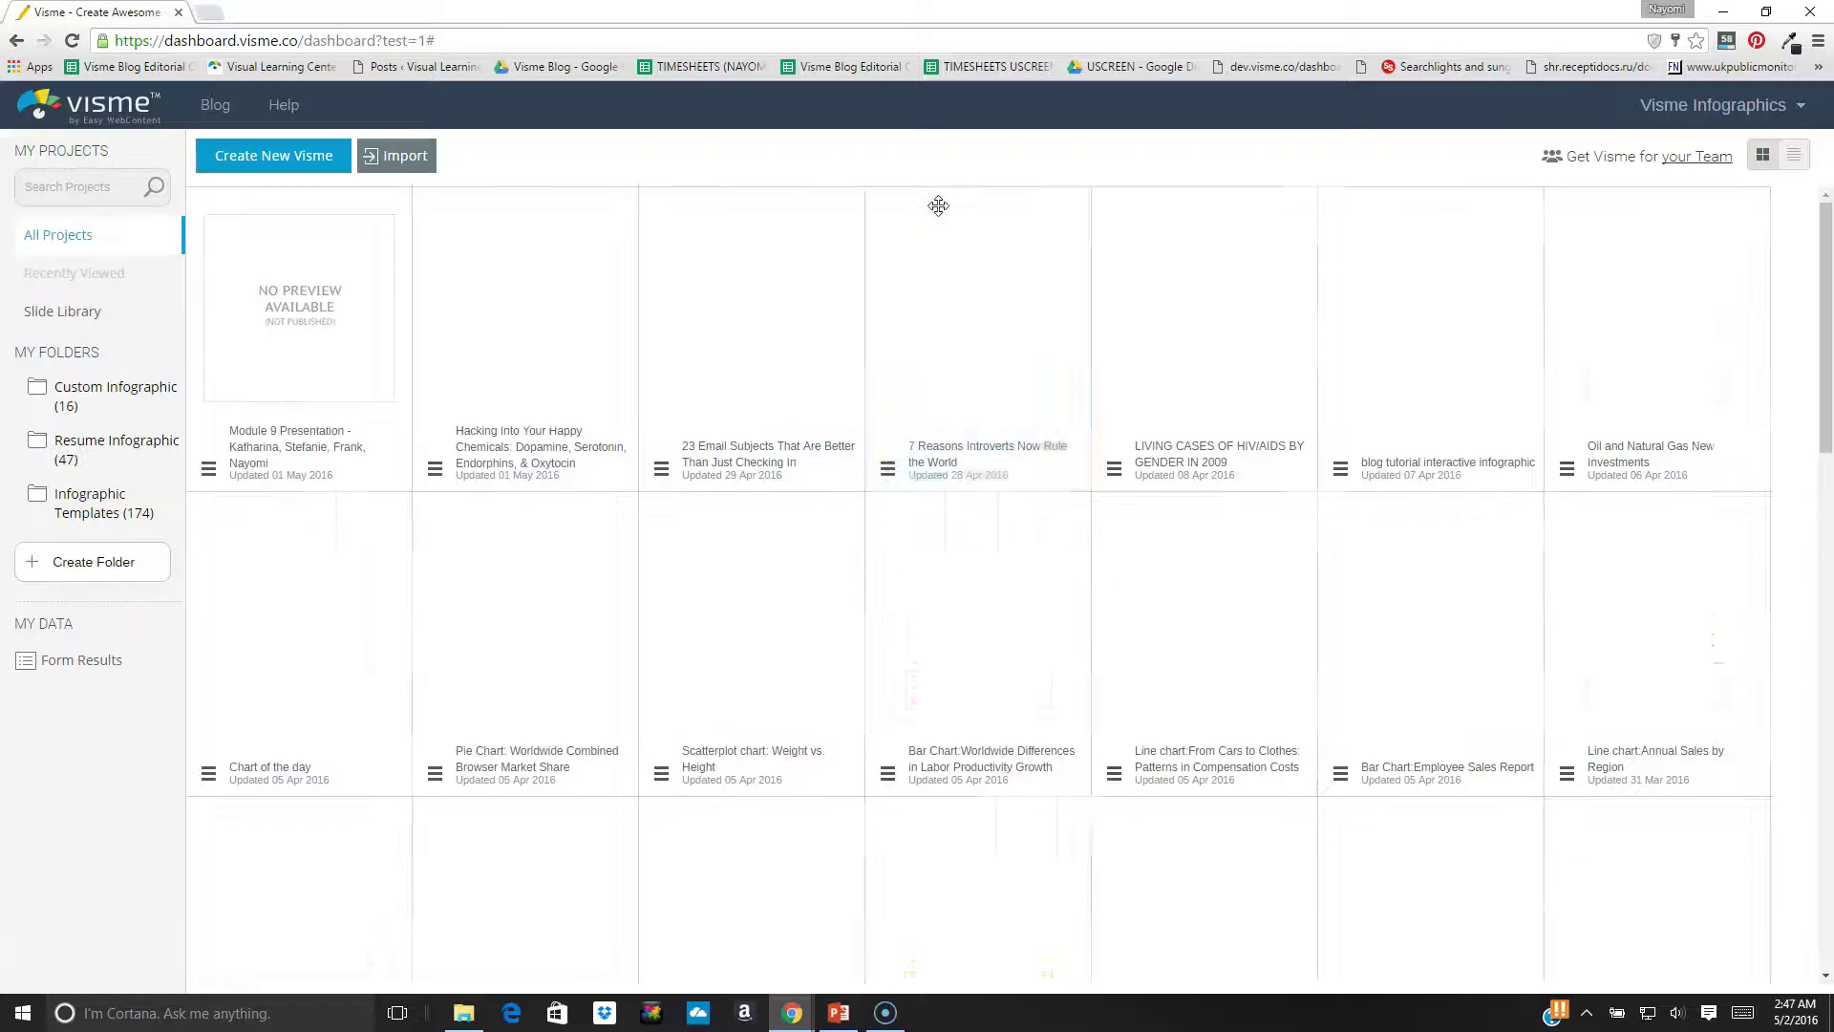
pyautogui.click(285, 287)
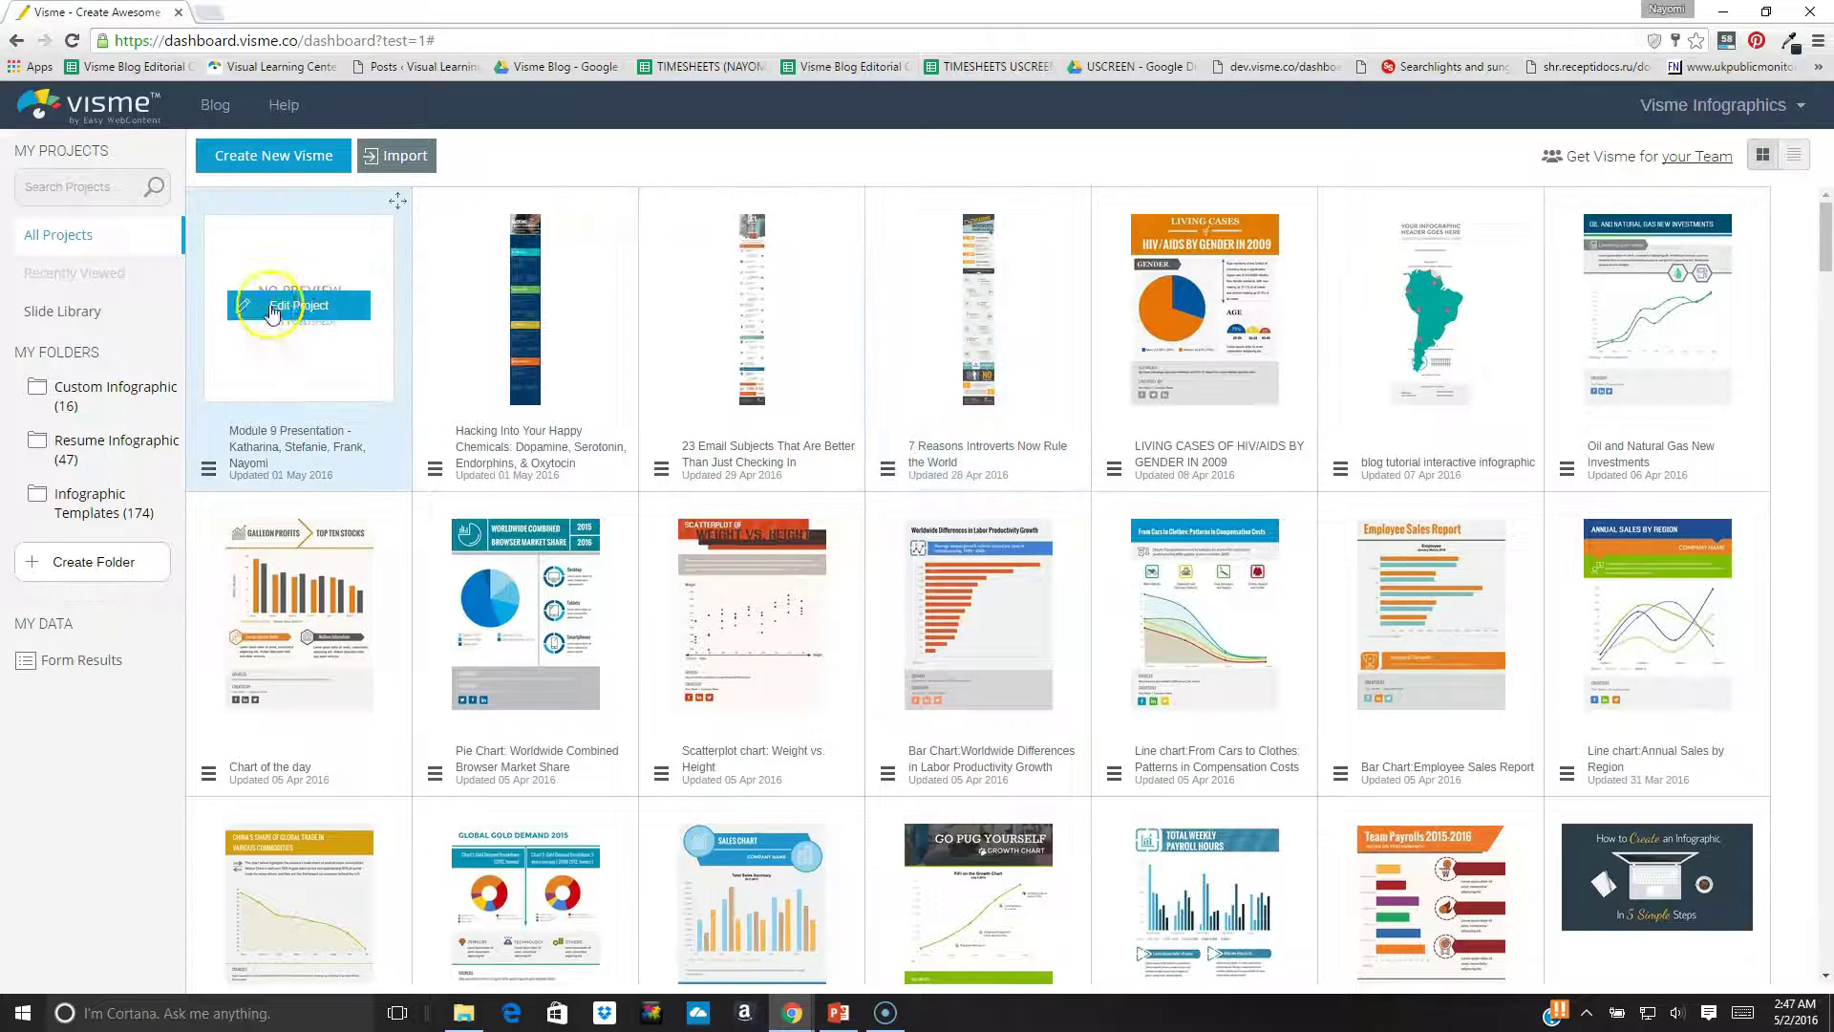
# Share the Module 9 project with the Regular User group with Can edit permission.
pyautogui.click(209, 468)
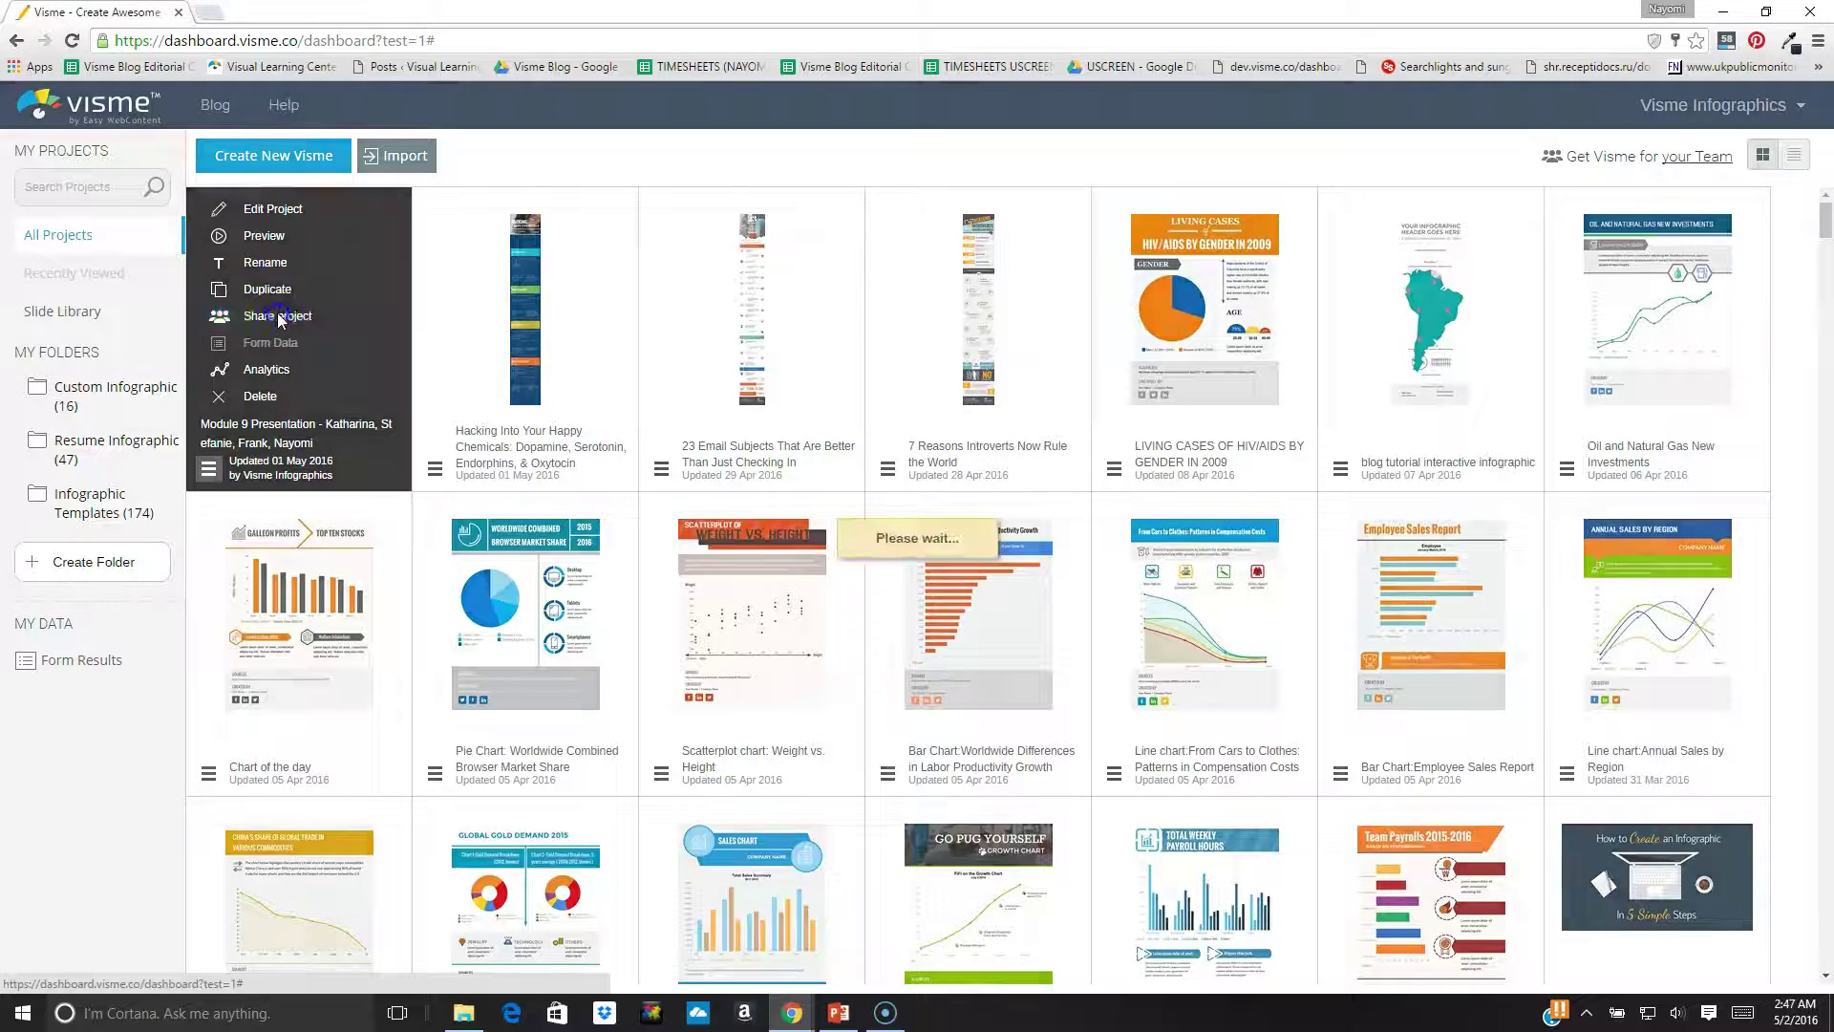
pyautogui.click(277, 315)
pyautogui.click(655, 412)
pyautogui.click(709, 455)
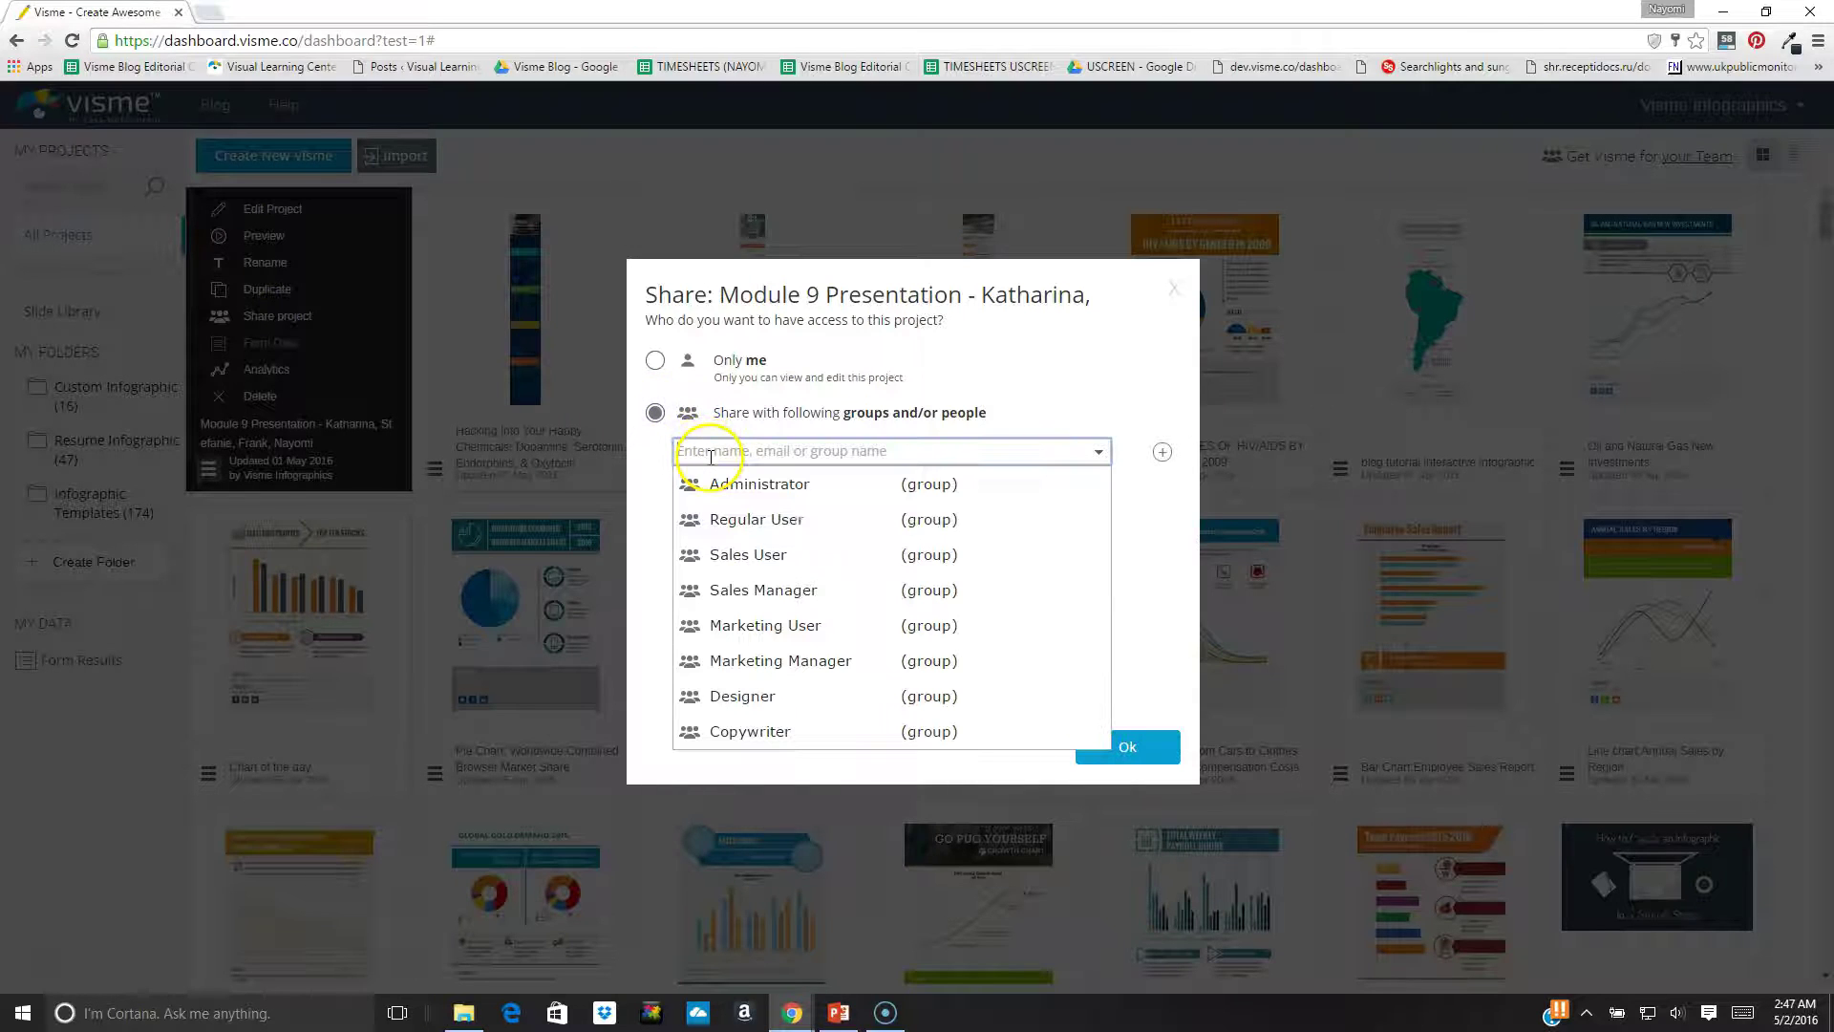
pyautogui.click(746, 528)
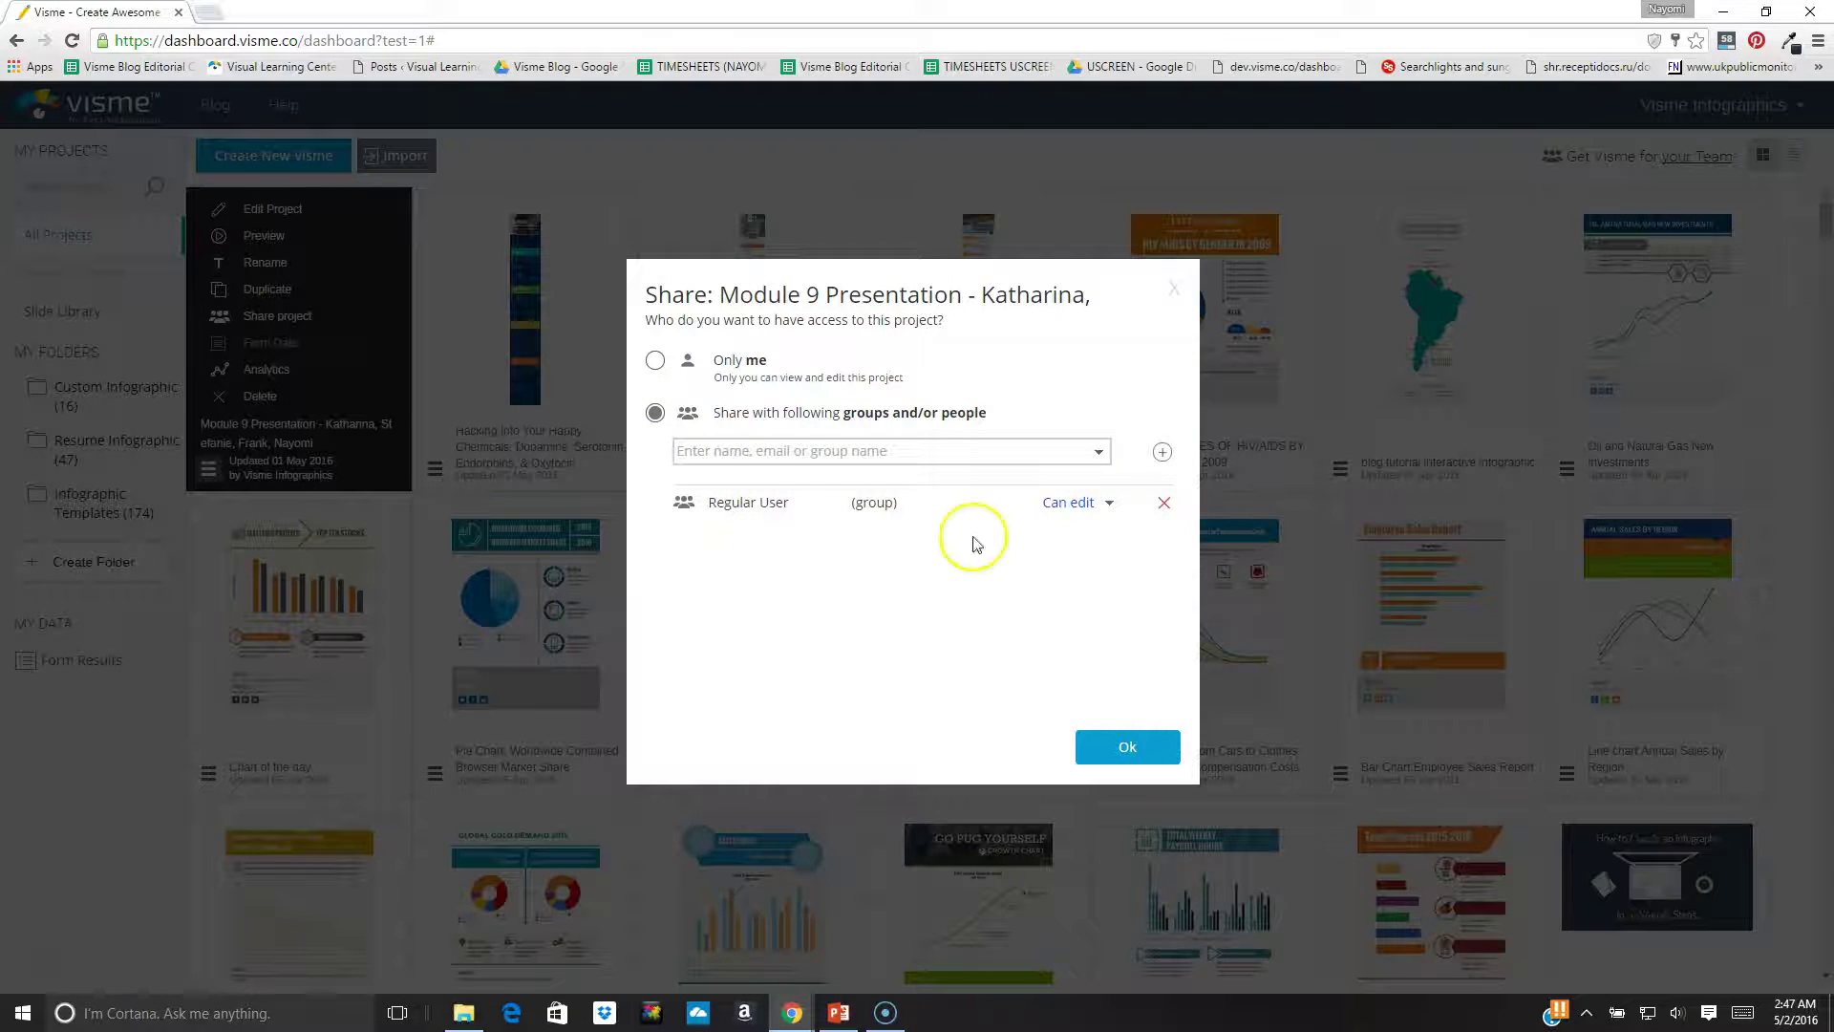
pyautogui.click(1098, 506)
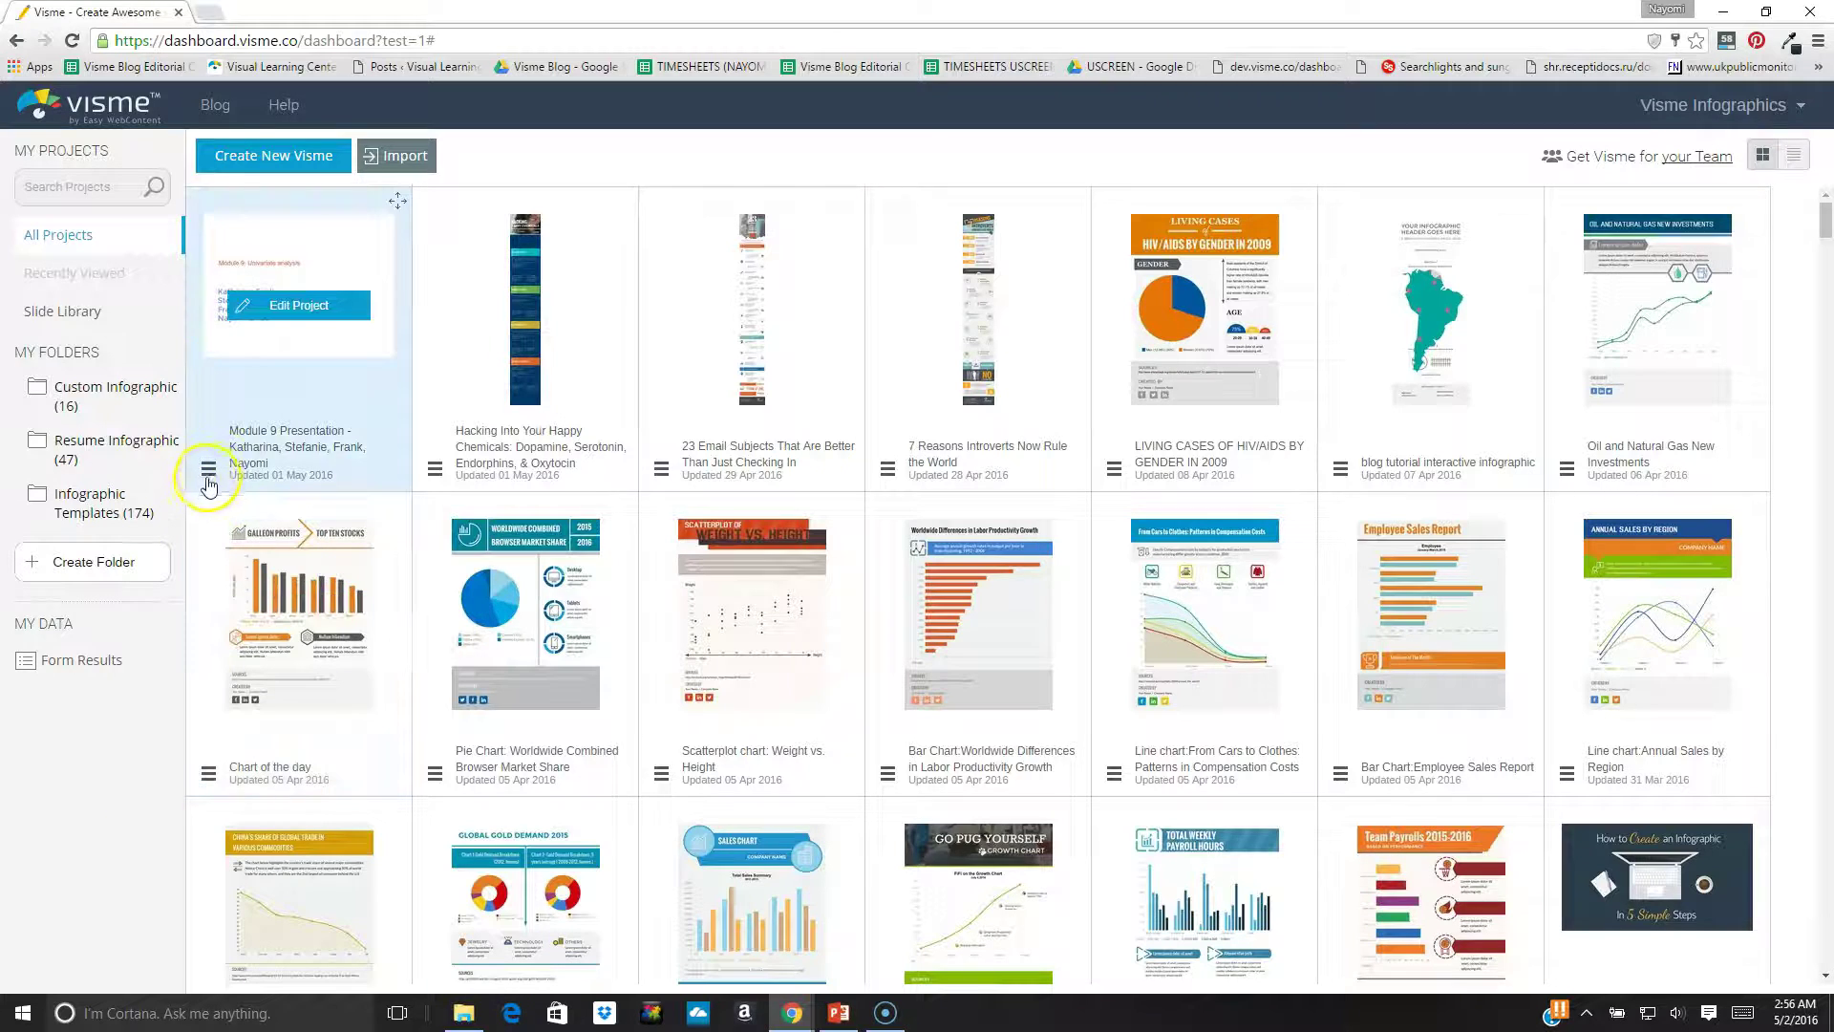
pyautogui.click(209, 470)
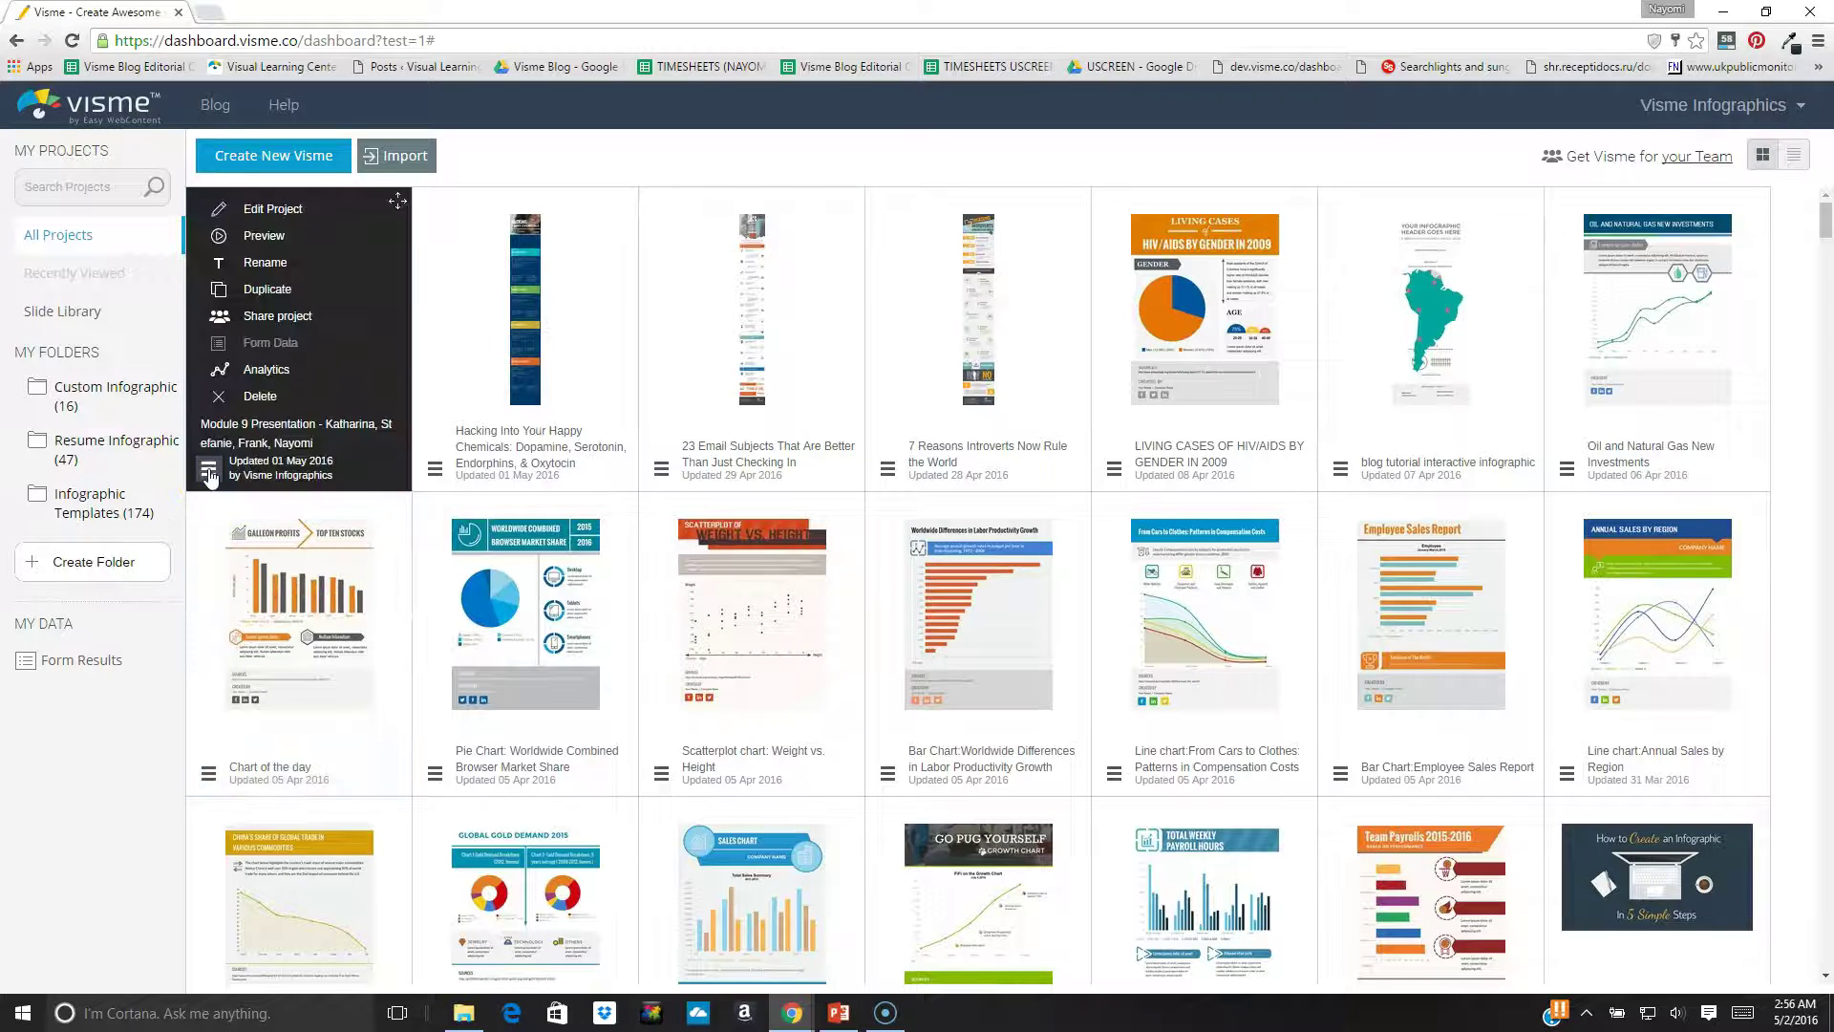
pyautogui.click(228, 372)
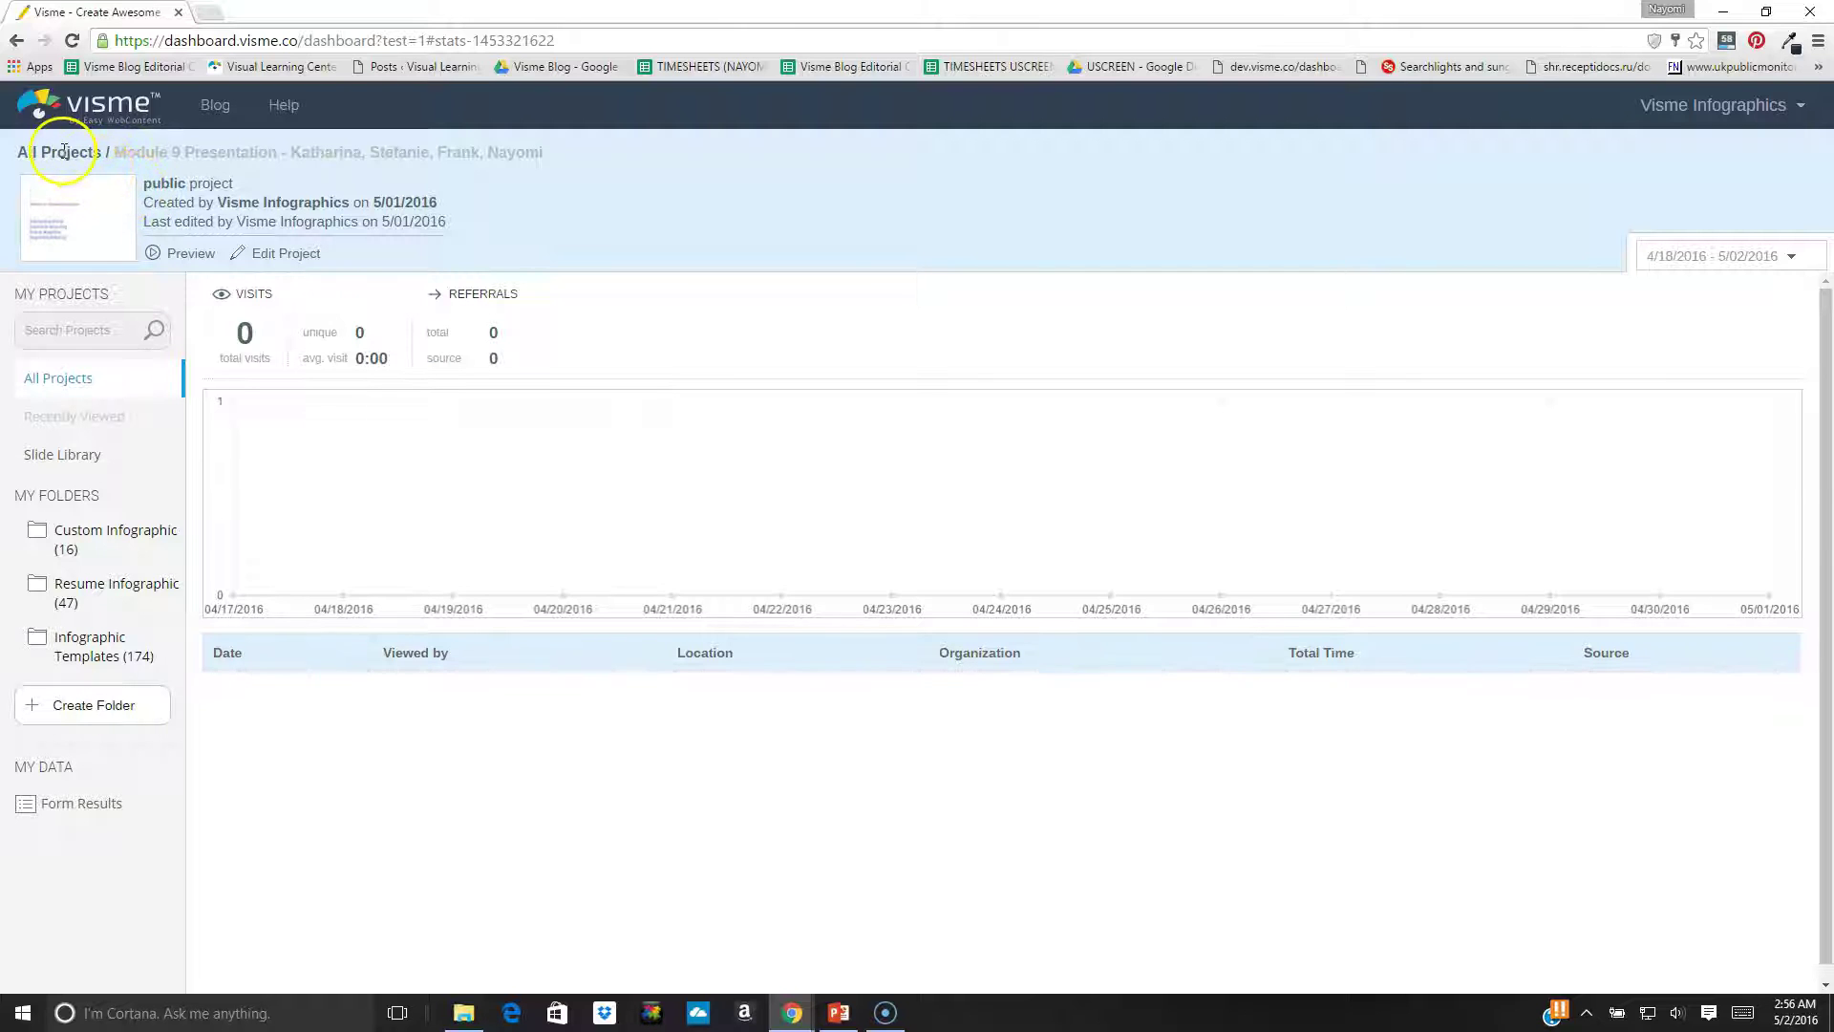
# Reopen Module 9 and turn Requires registration ON in the Publish settings.
pyautogui.click(101, 378)
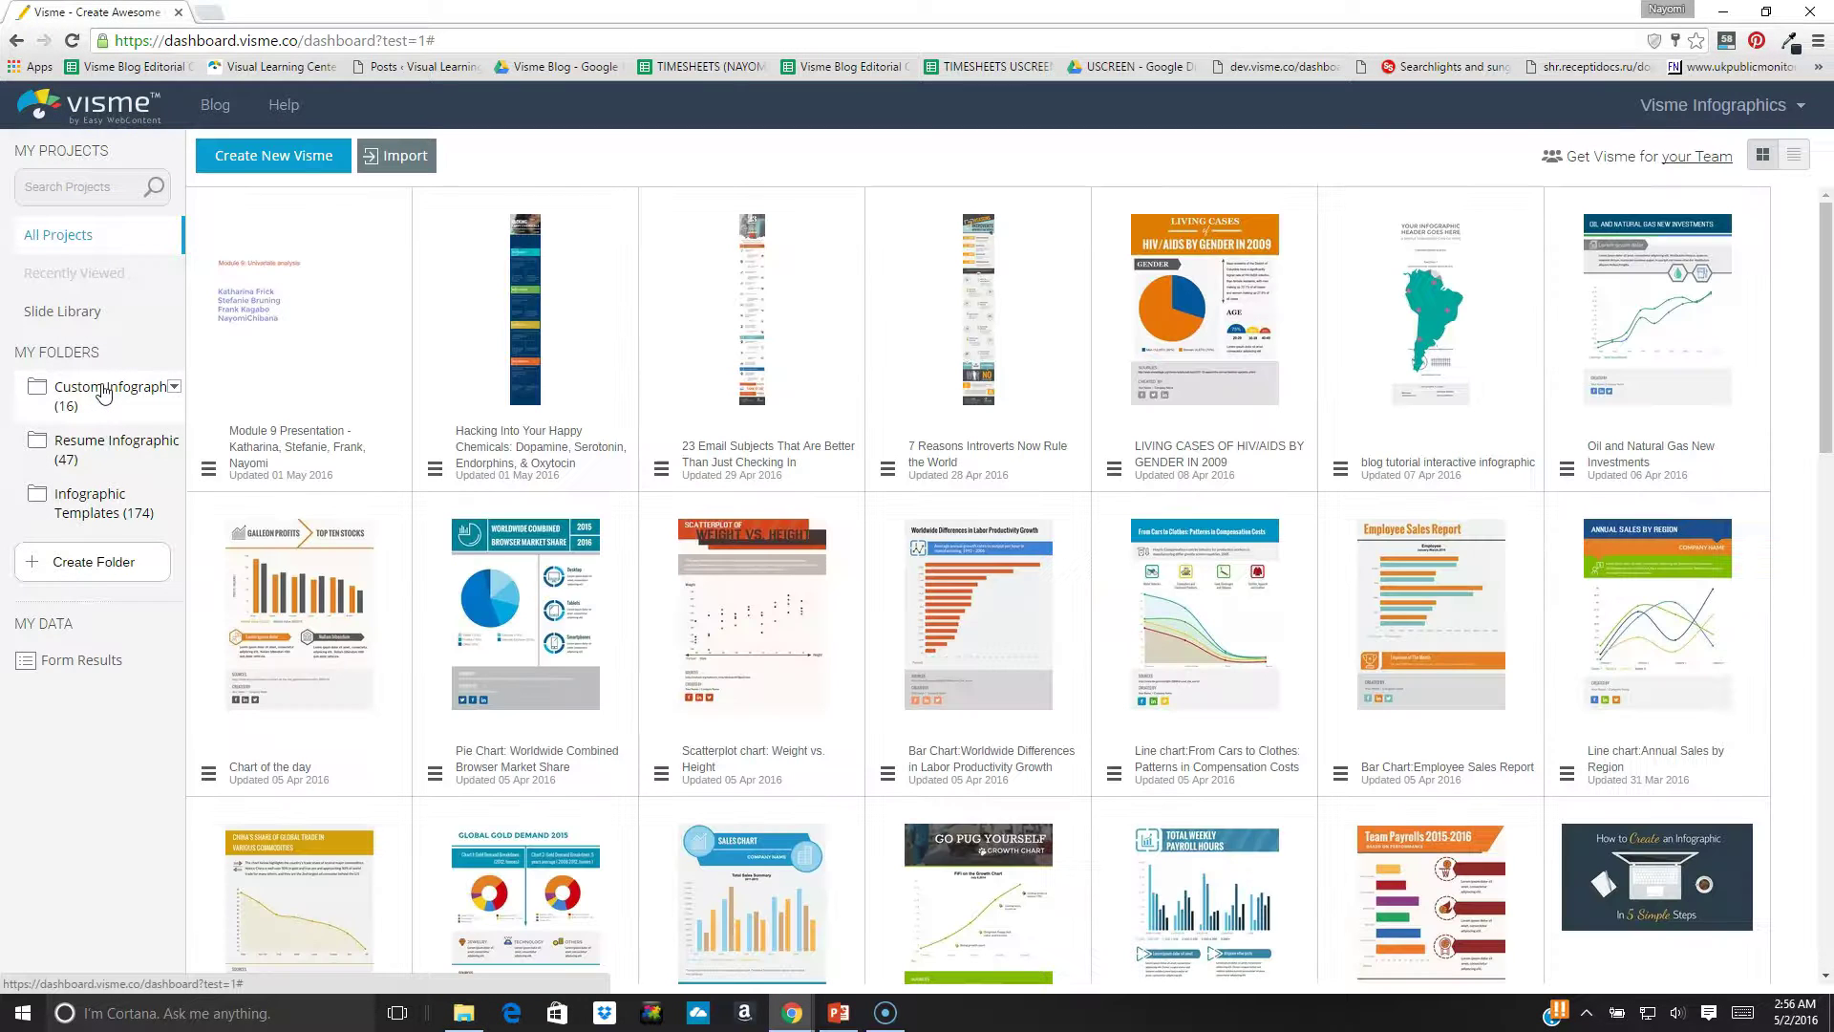
pyautogui.click(313, 305)
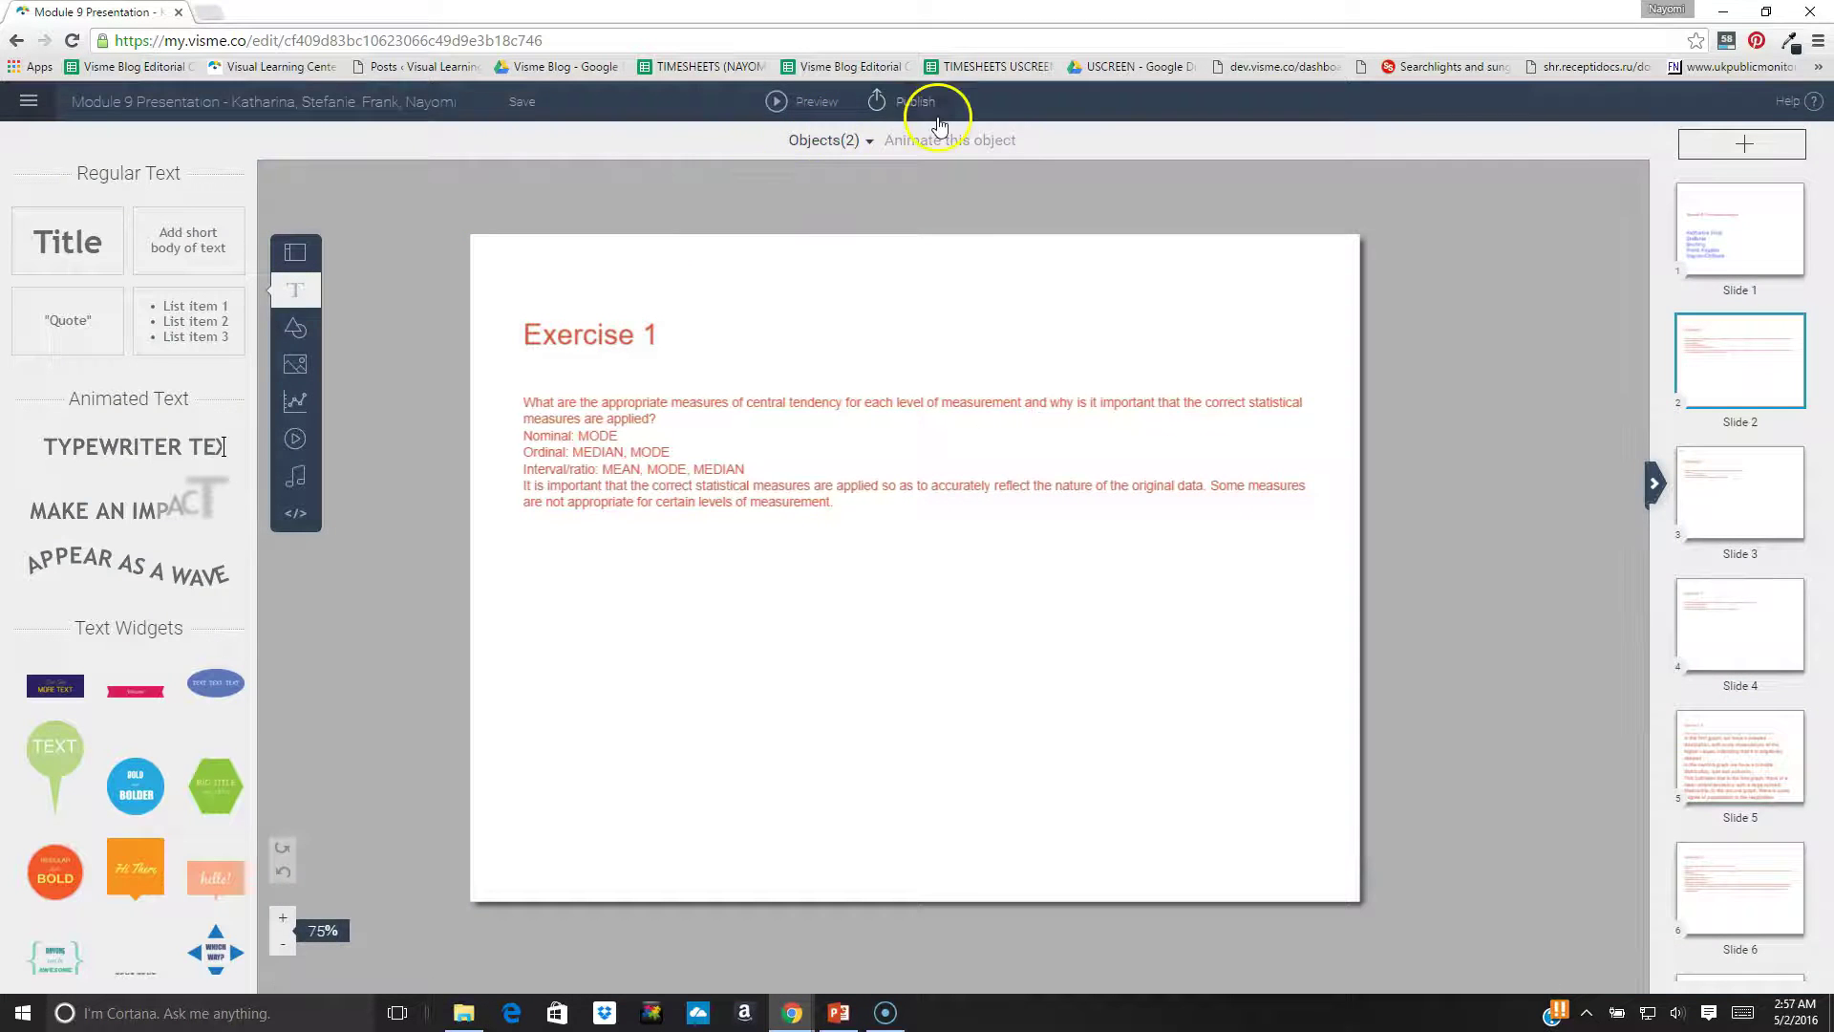
pyautogui.click(936, 112)
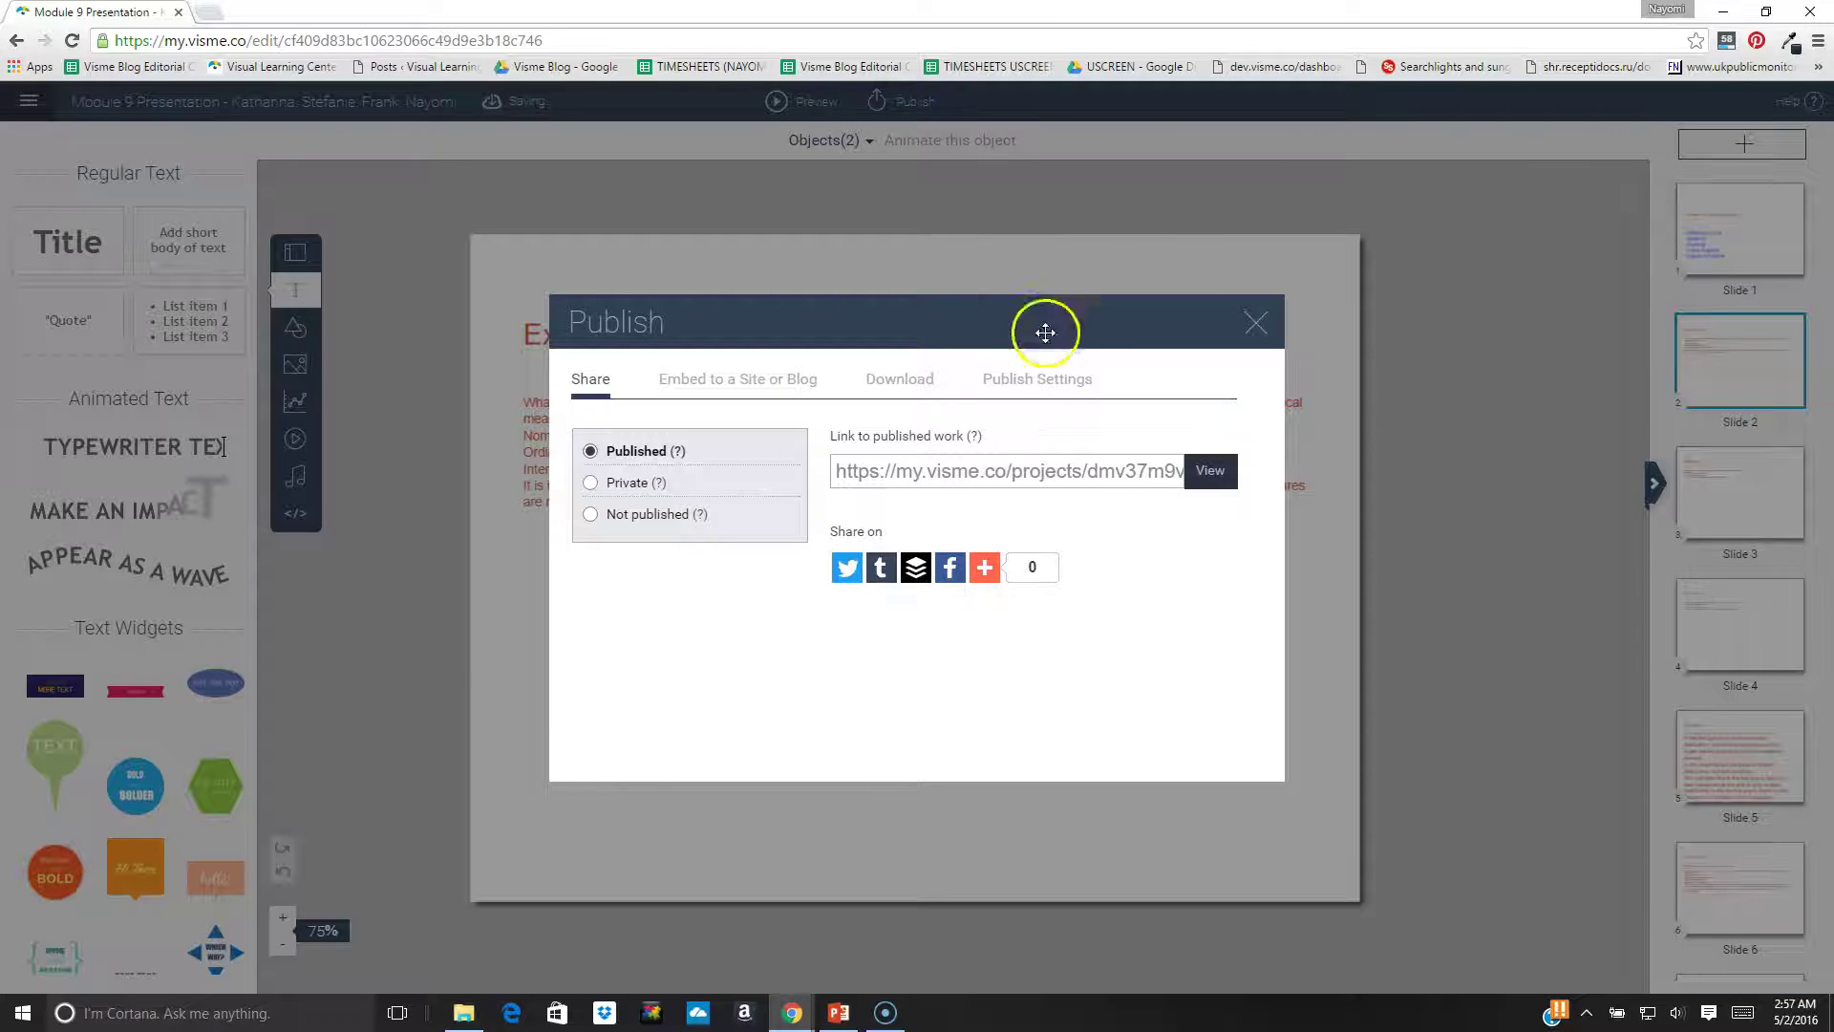
pyautogui.click(1056, 379)
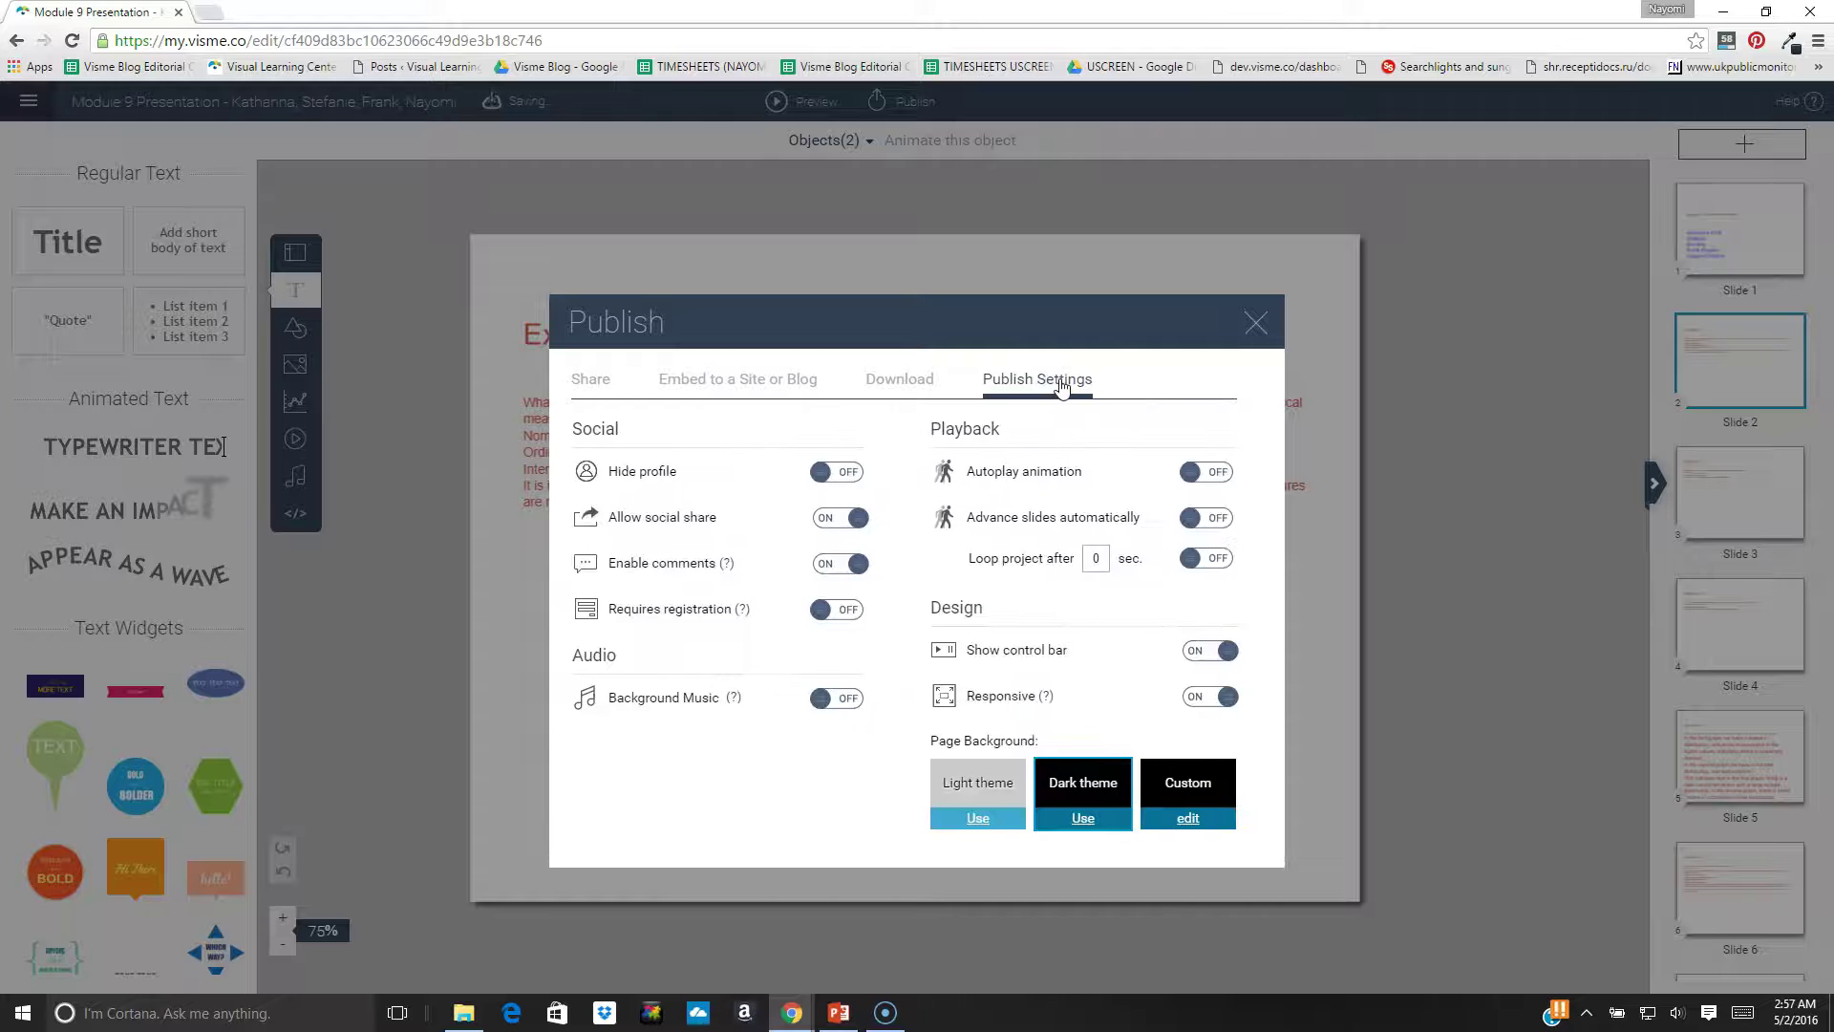
pyautogui.click(845, 612)
# Close the Publish dialog and leave the editor for the projects dashboard.
pyautogui.click(1257, 325)
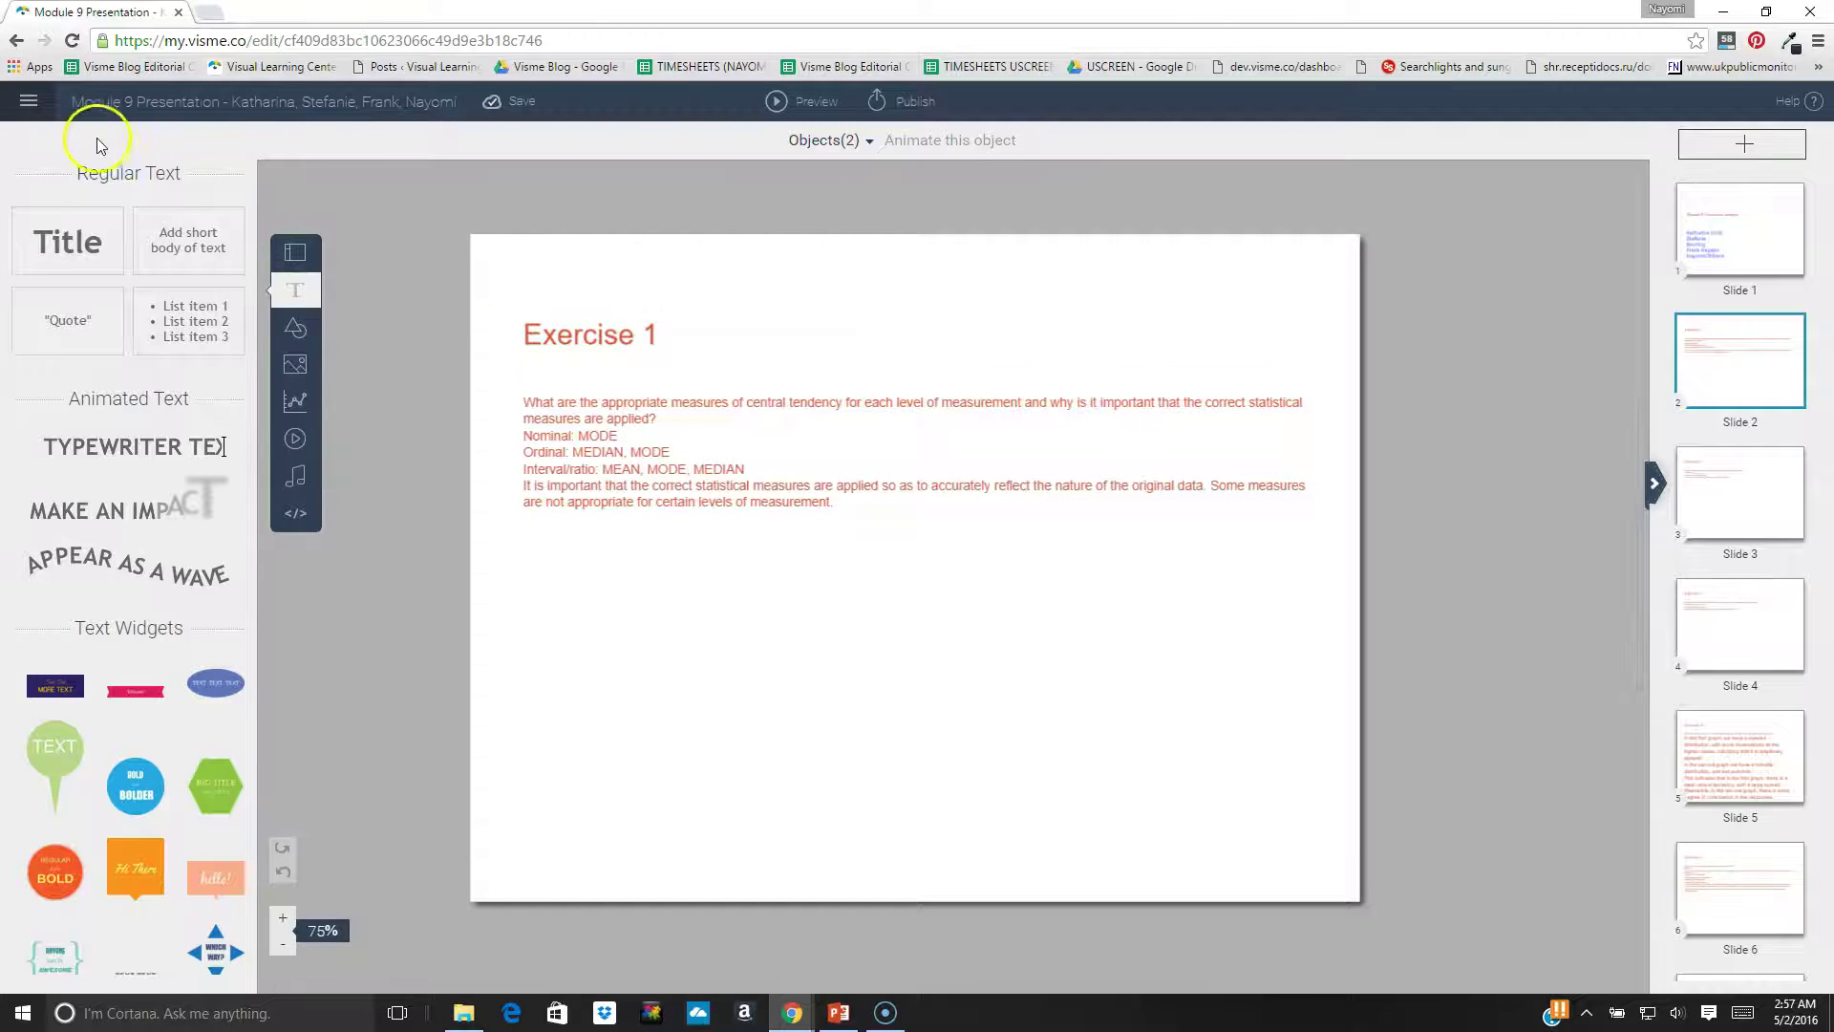
pyautogui.click(28, 100)
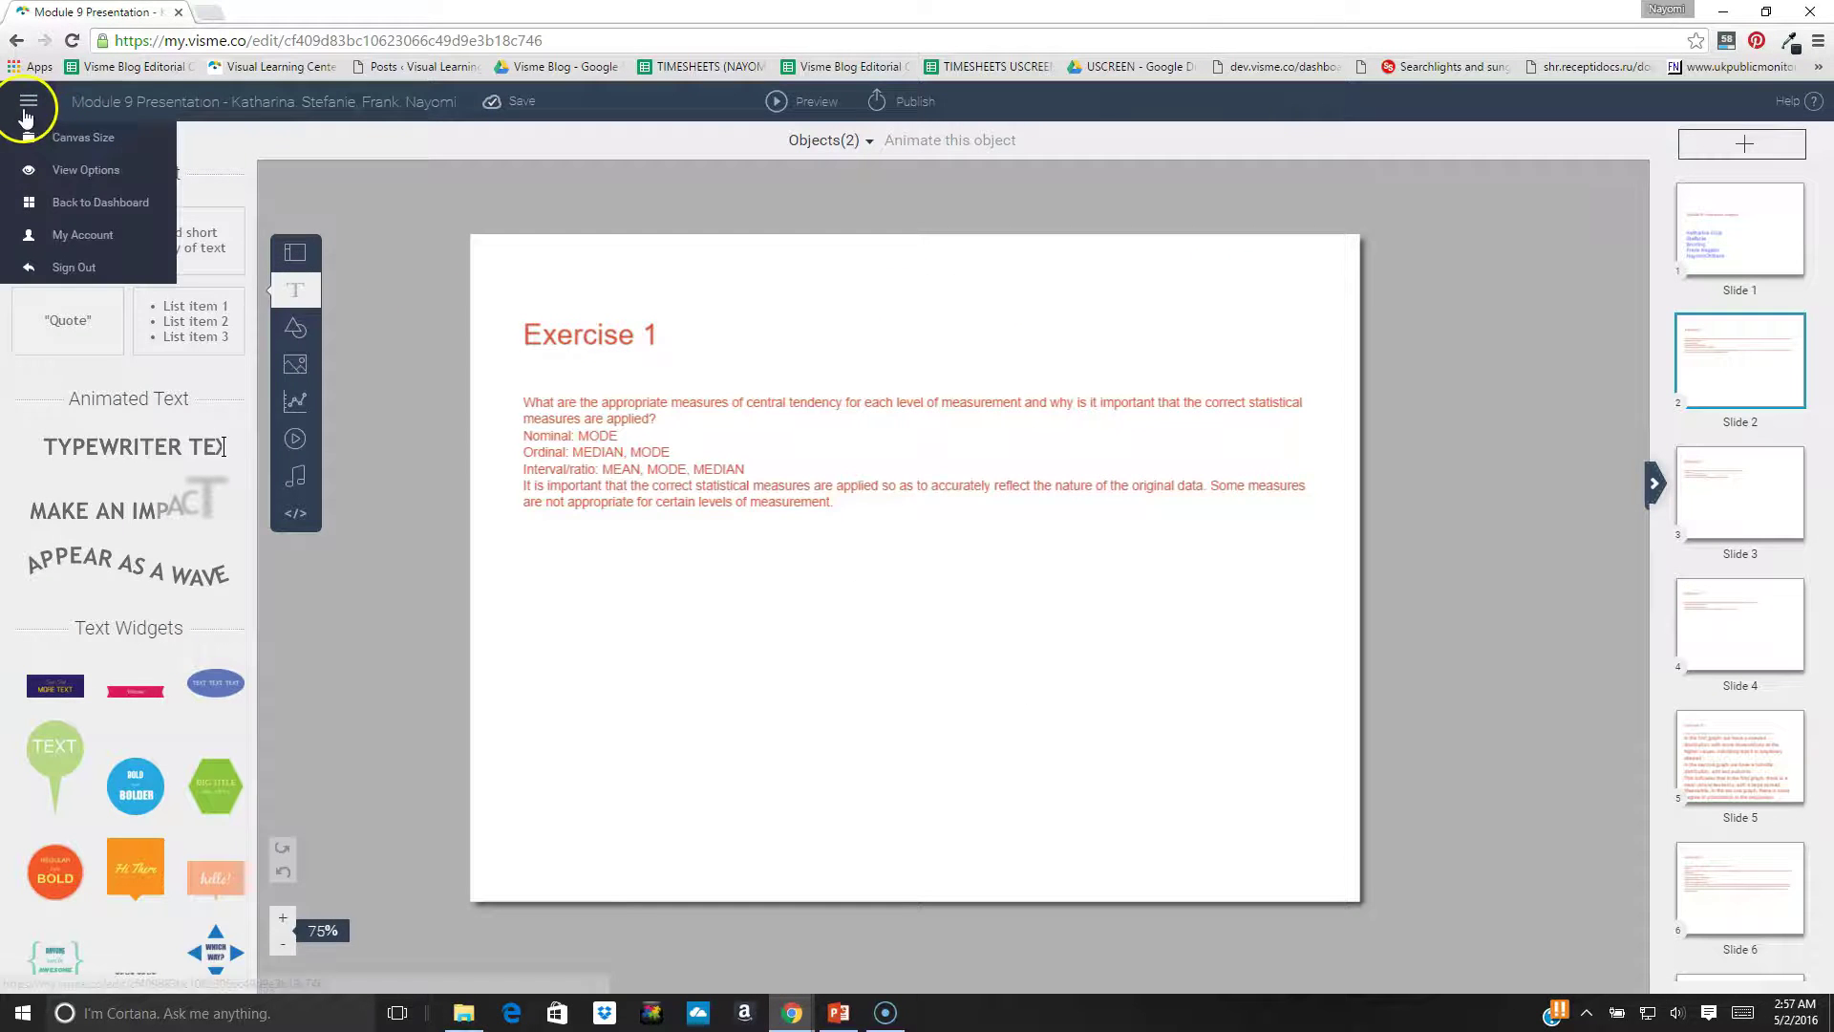
pyautogui.click(52, 203)
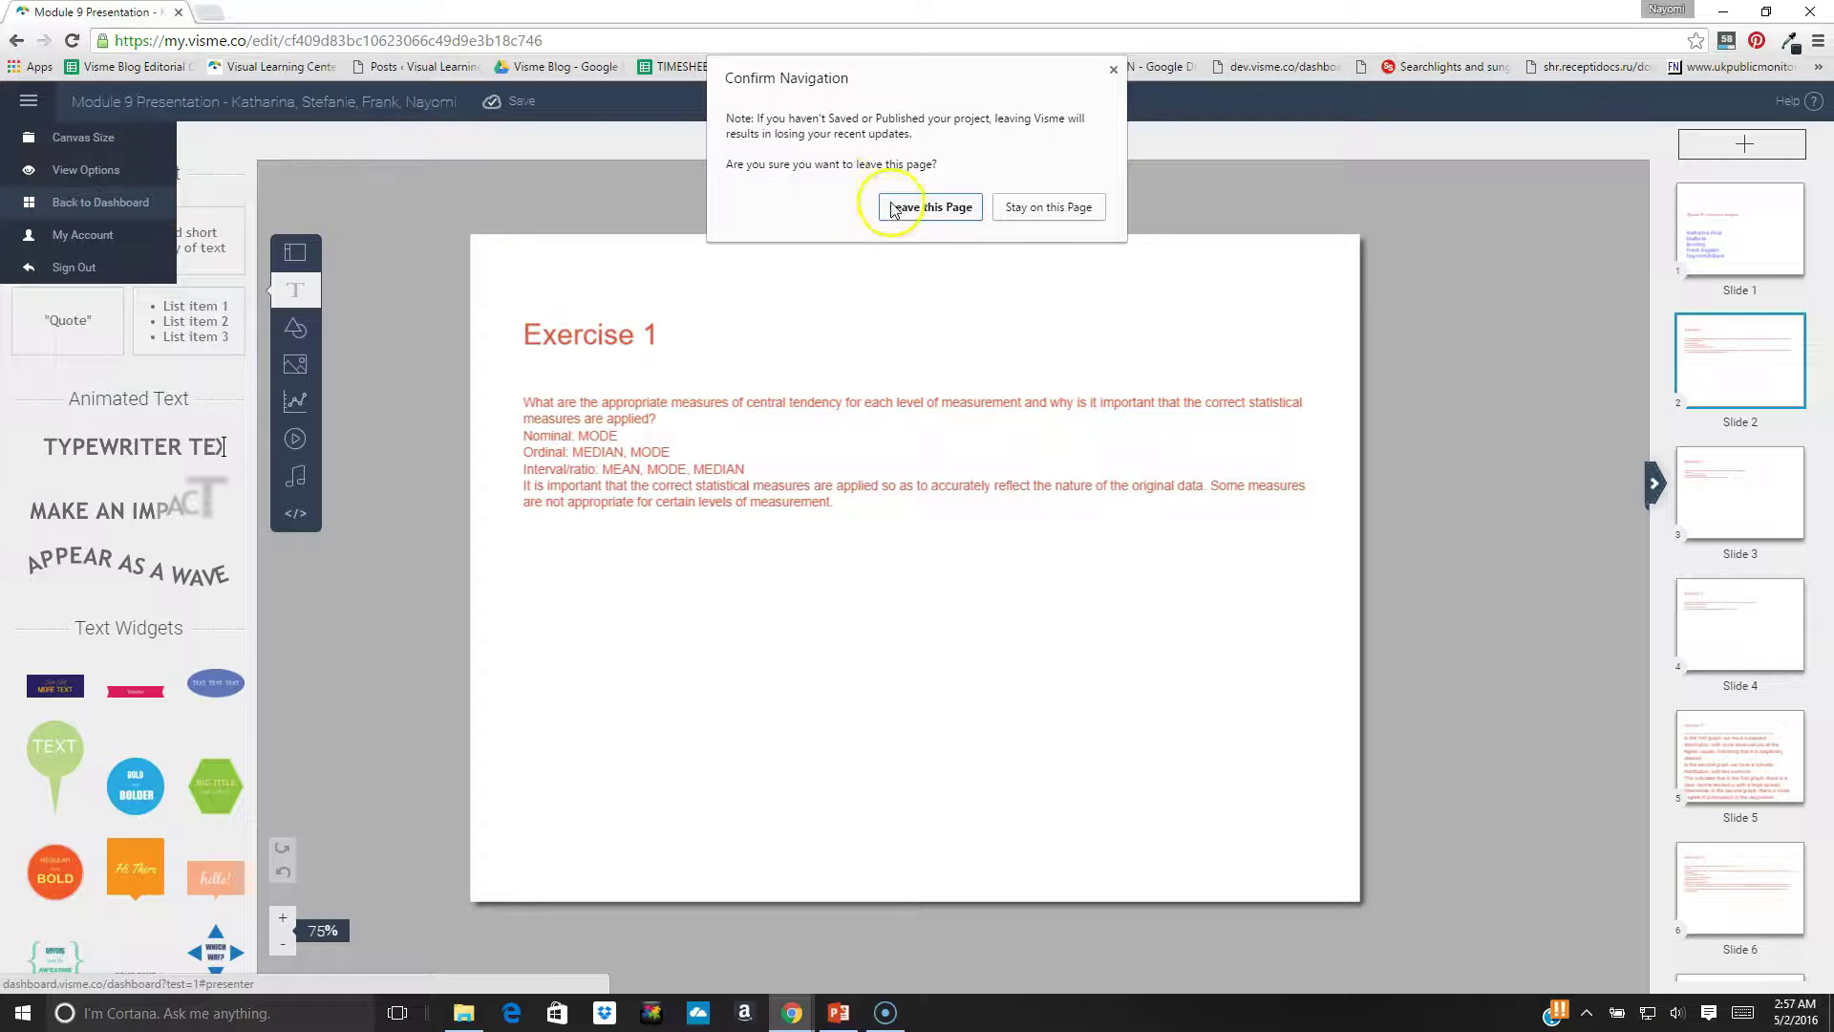
pyautogui.click(923, 208)
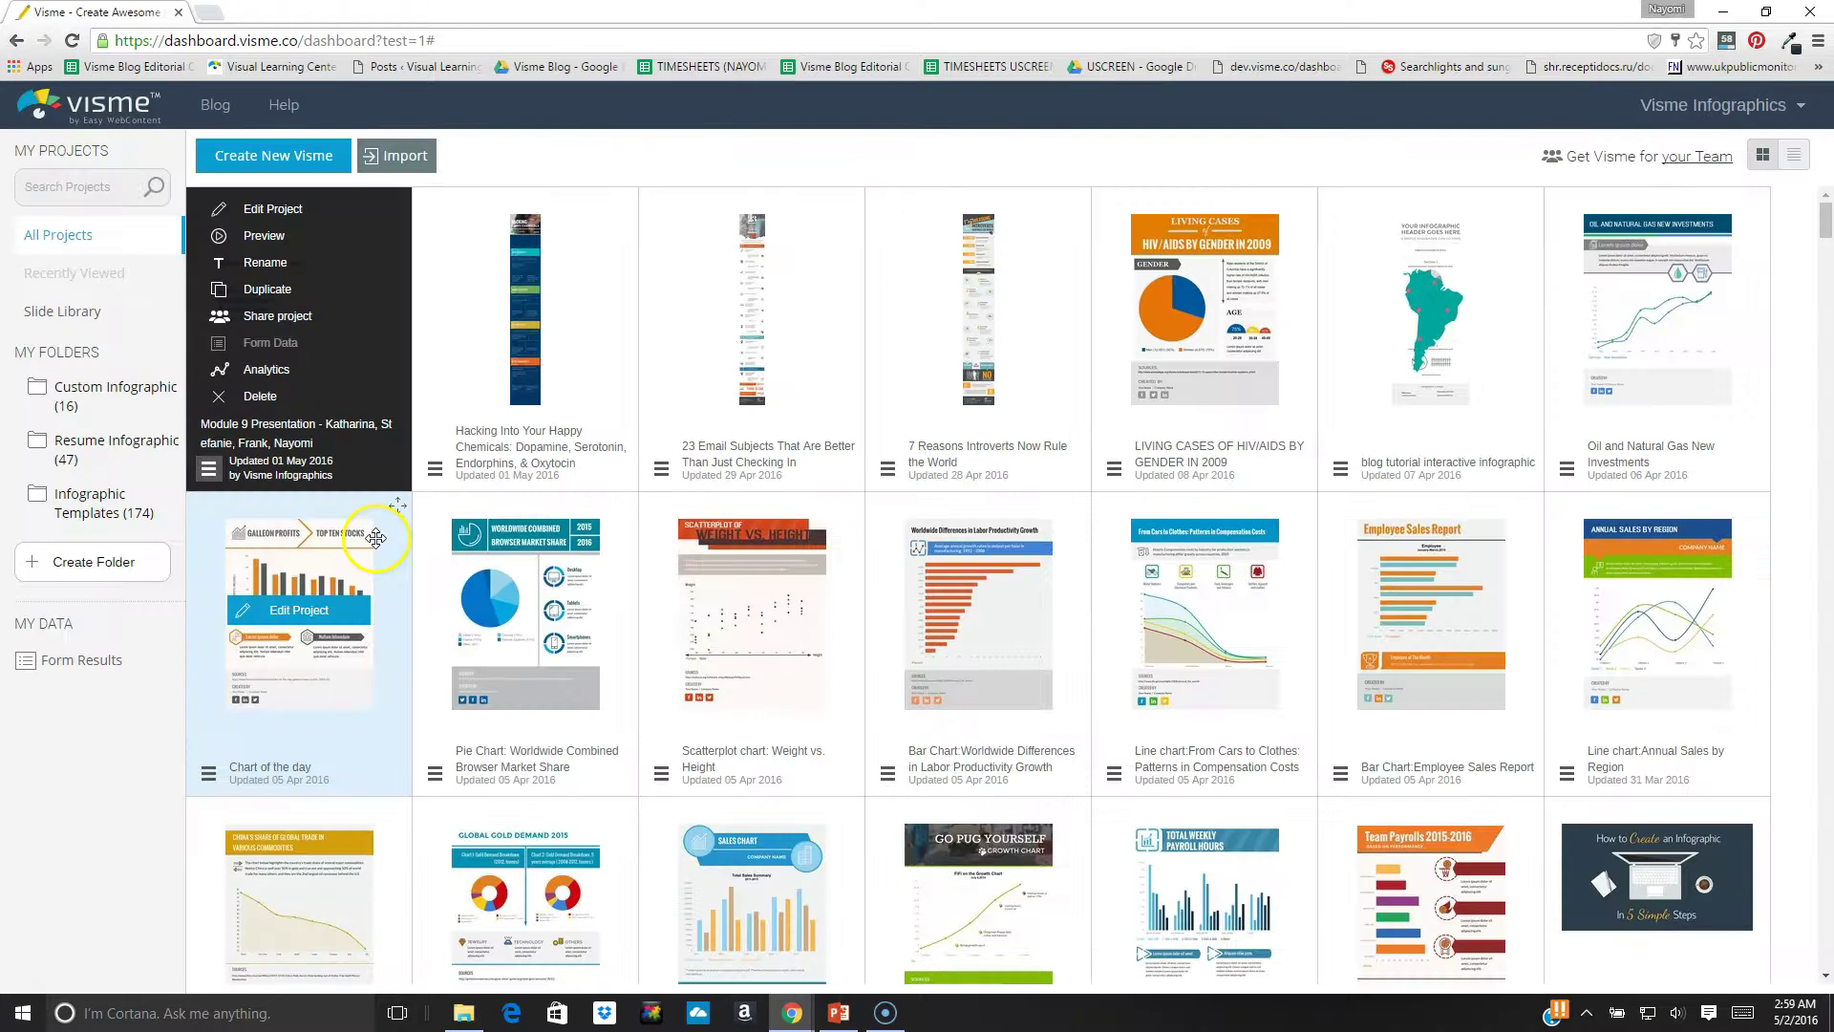